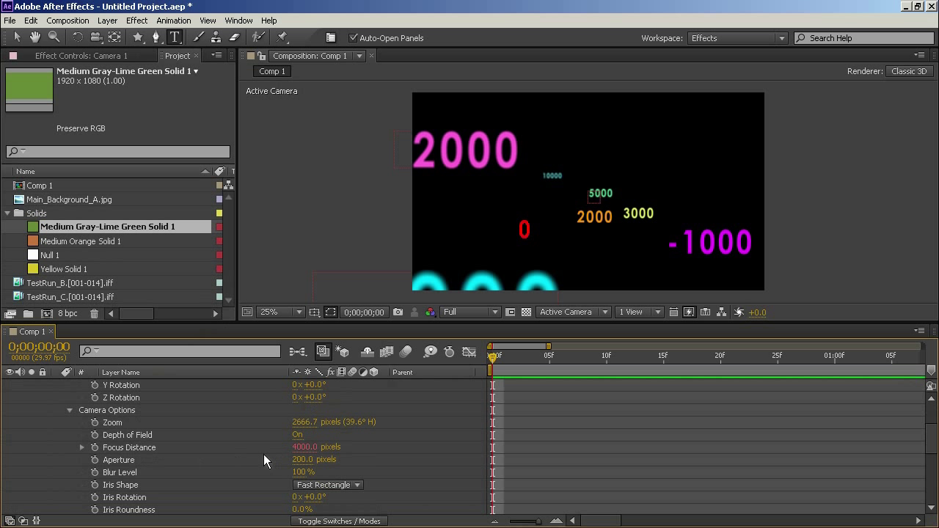
Collapse Camera 1's properties and select the FocusNull_Static layer
scroll(153, 447, up, 2)
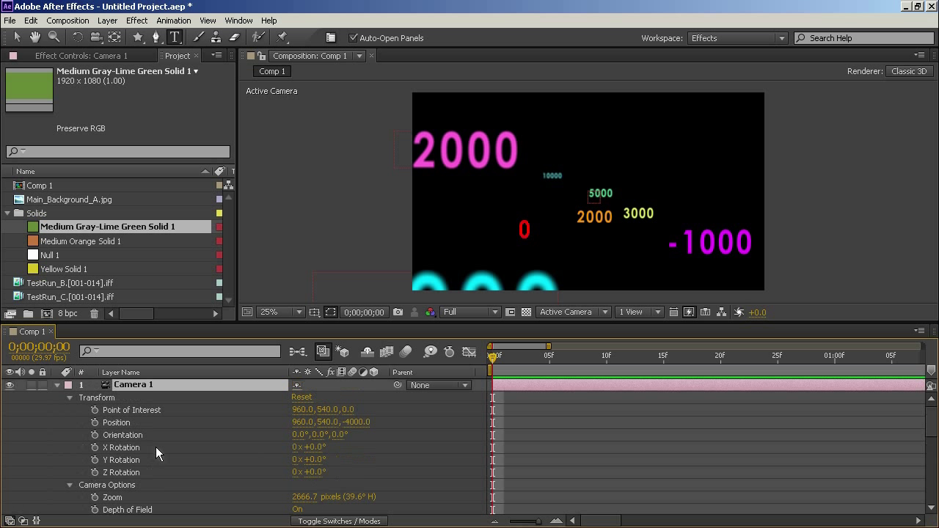
click(59, 386)
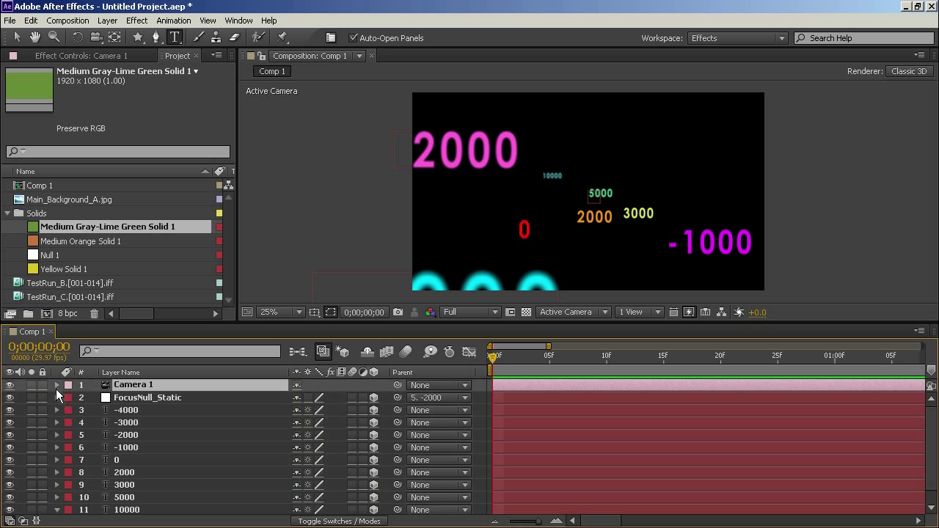
click(149, 398)
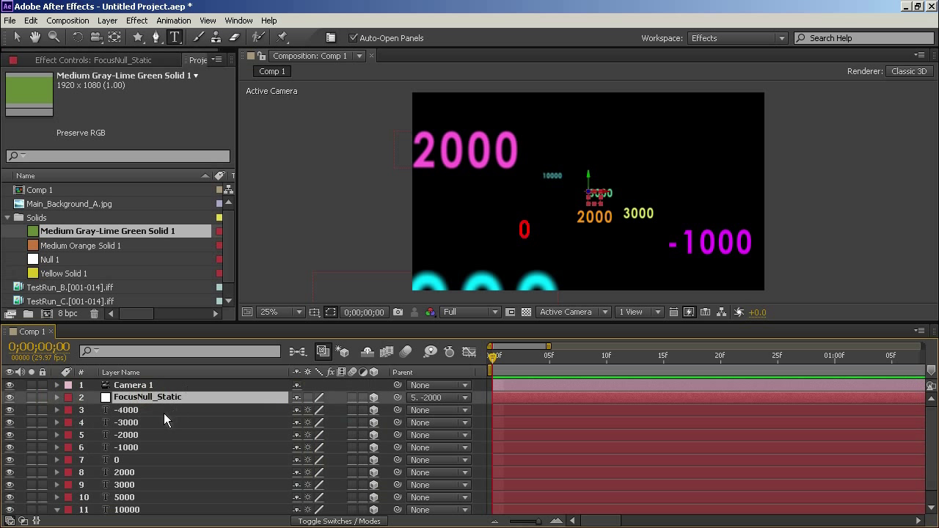
Show FocusNull_Static's Position and scrub its Z depth back and forth, ending at 12735
key(p)
drag(350, 410, 126, 356)
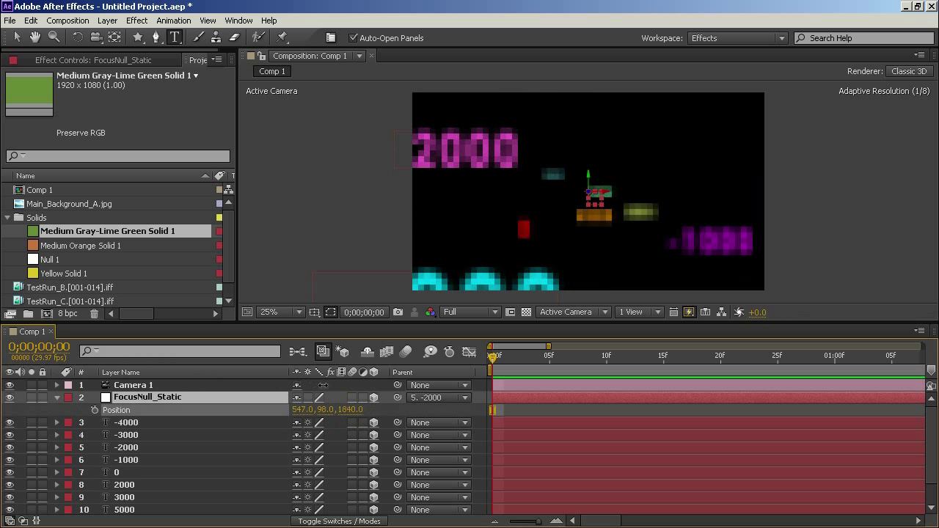
drag(354, 411, 250, 397)
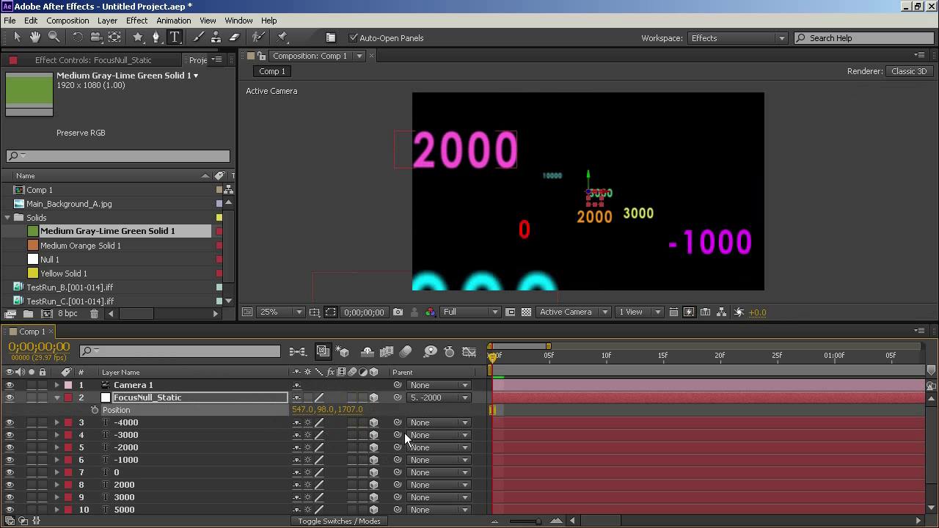
drag(350, 410, 588, 250)
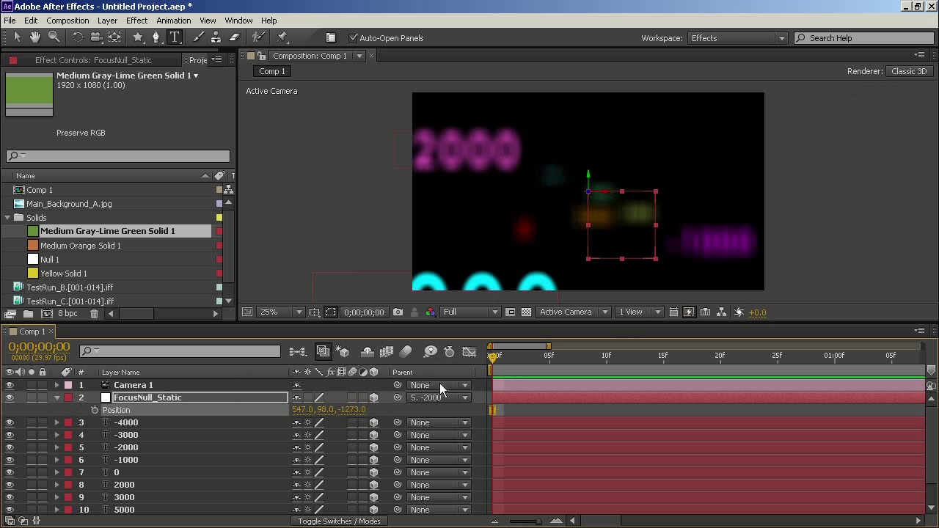
drag(357, 410, 581, 415)
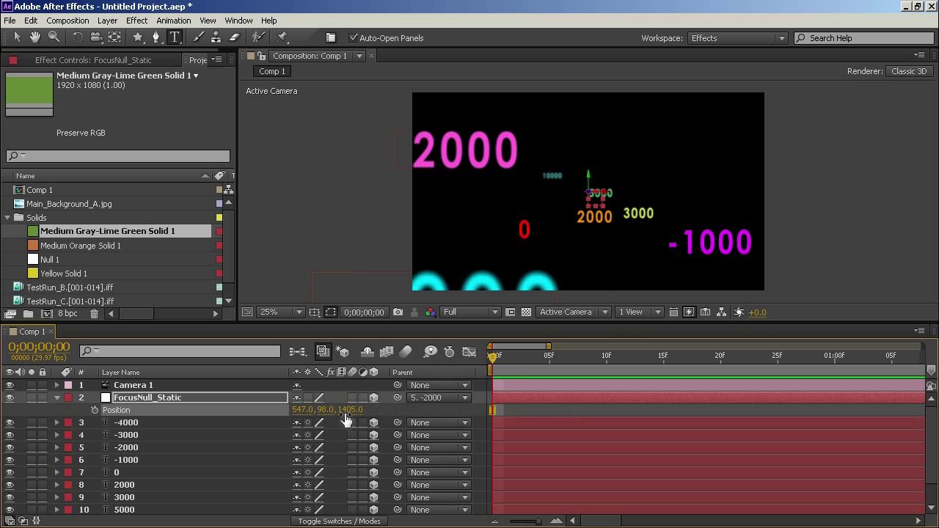
drag(351, 410, 670, 213)
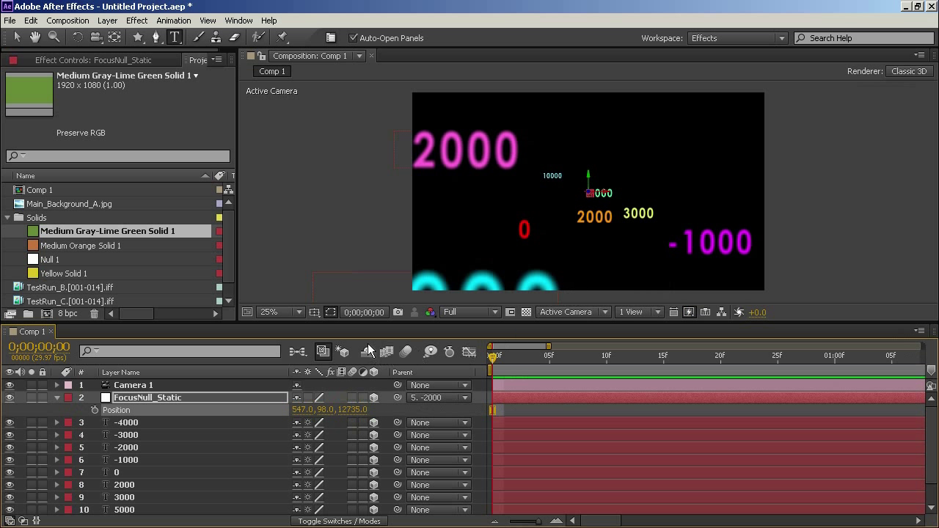
Resize the composition view and timeline, nudge the null's Z, and select Camera 1
drag(375, 323, 367, 386)
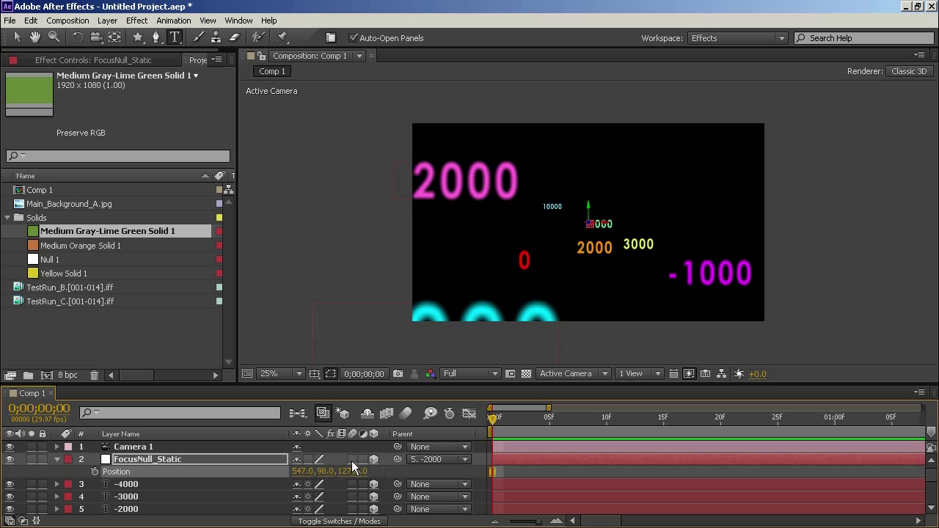
click(229, 459)
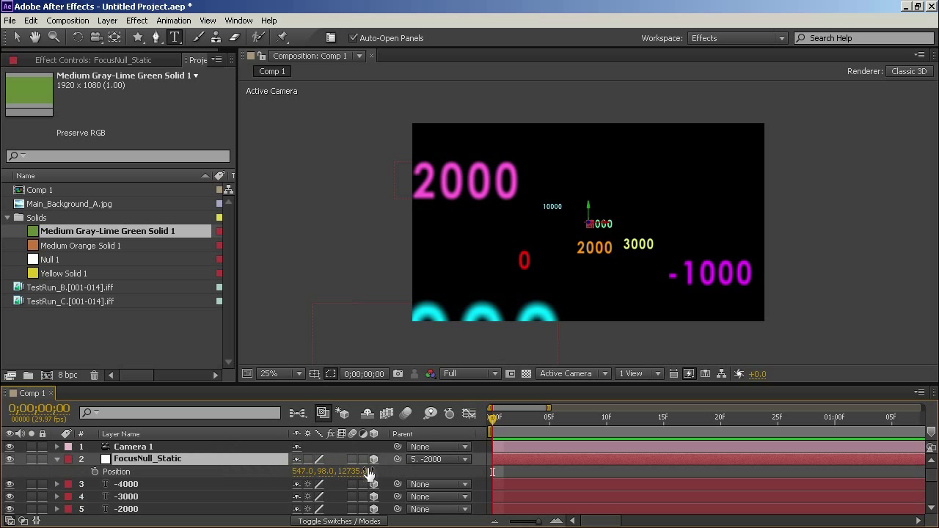
mouse_move(369, 472)
mouse_down()
mouse_move(342, 477)
mouse_move(358, 476)
mouse_up()
drag(243, 384, 247, 339)
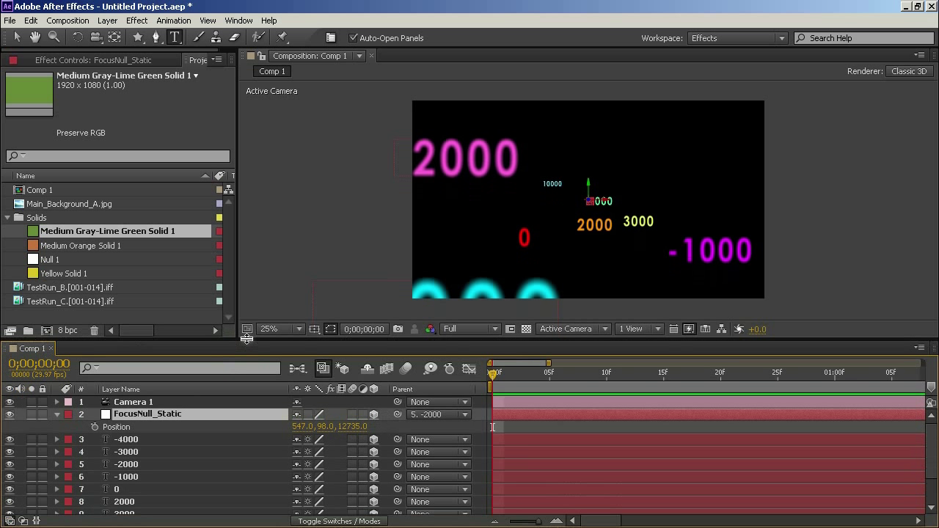
click(162, 403)
Pull Camera 1 back to Z -4450
key(p)
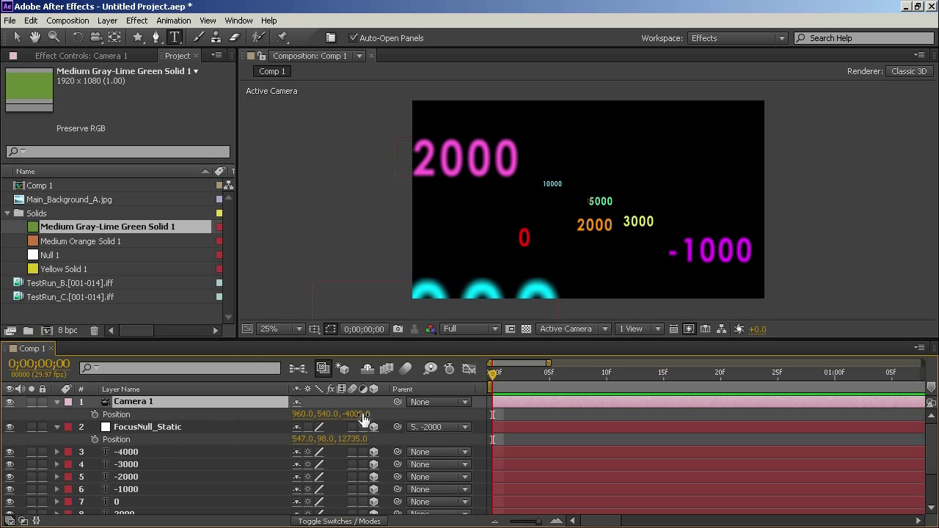
drag(360, 414, 485, 403)
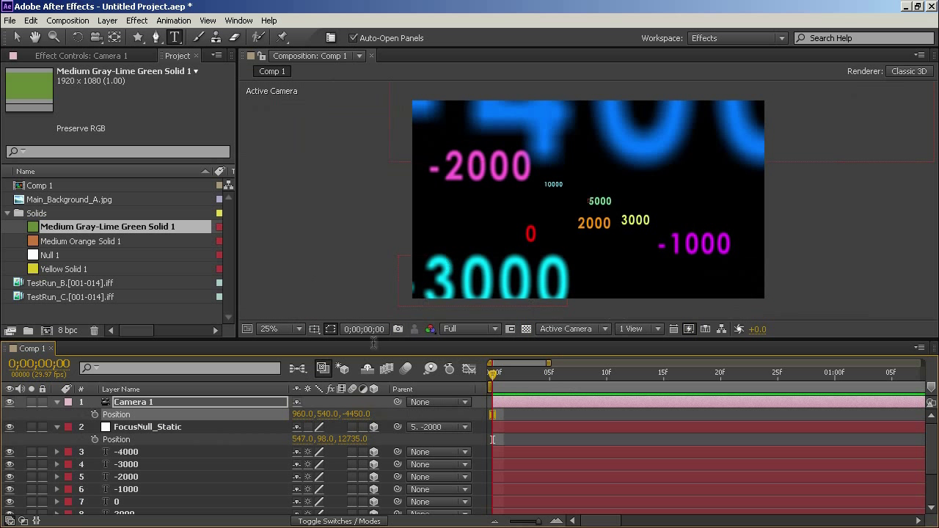
click(158, 428)
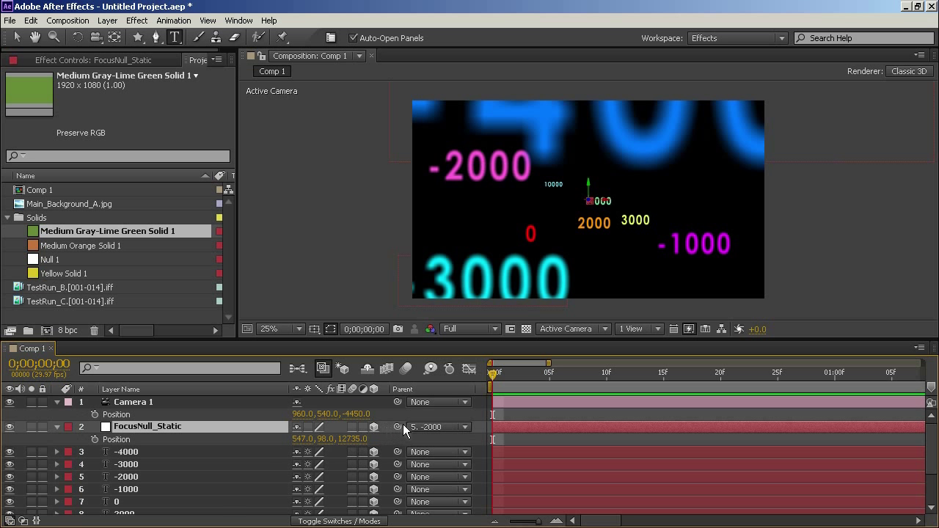
Parent FocusNull_Static to the 3000 layer and set its Z position to 0
drag(398, 425, 218, 487)
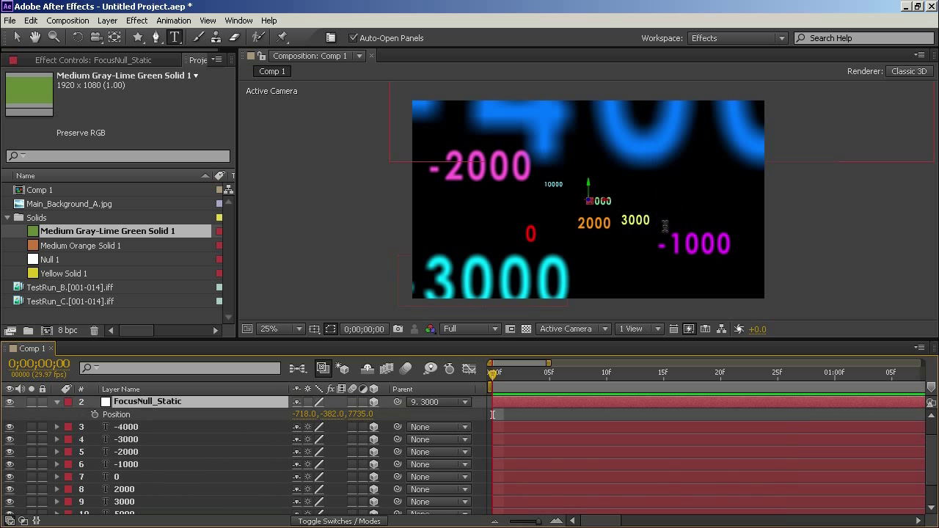
scroll(224, 455, up, 1)
click(360, 438)
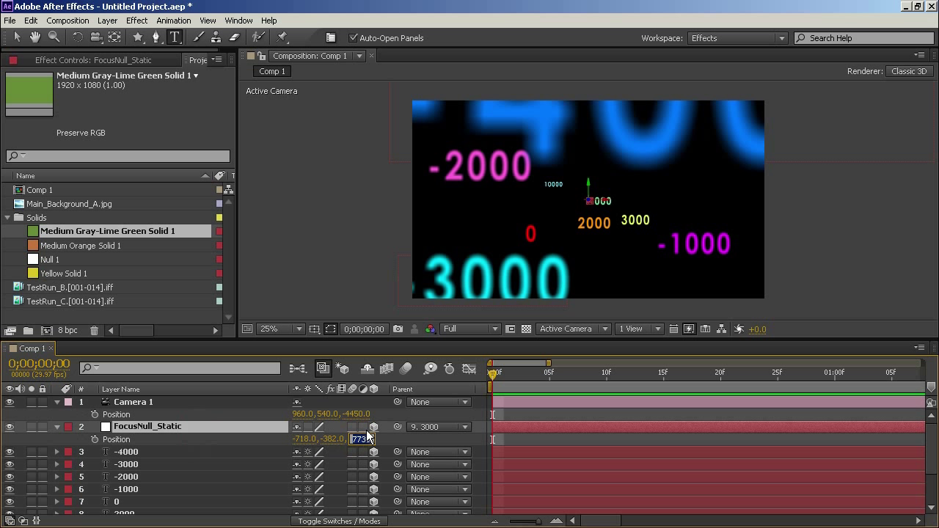
text(0)
key(Return)
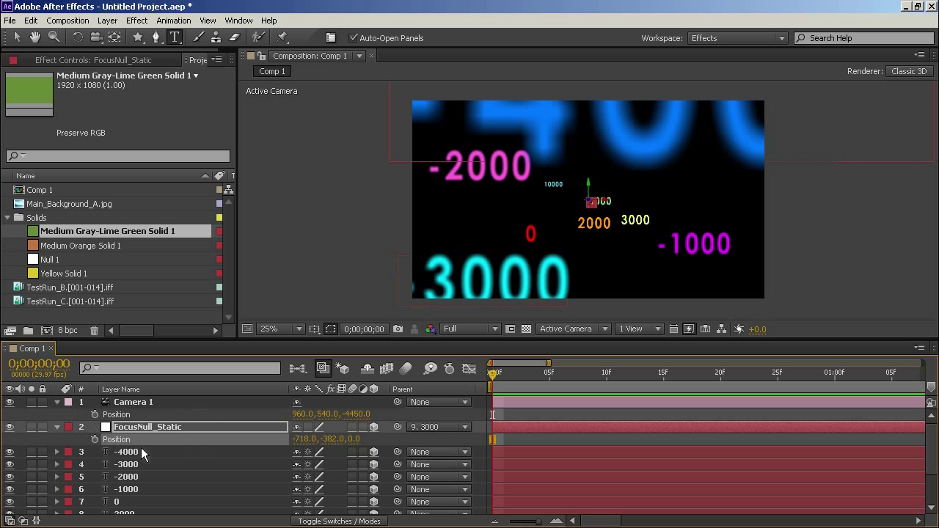
scroll(152, 482, down, 1)
Keyframe the 3000 layer's Position, moving it toward the camera to Z -3080 and X 1198
click(155, 489)
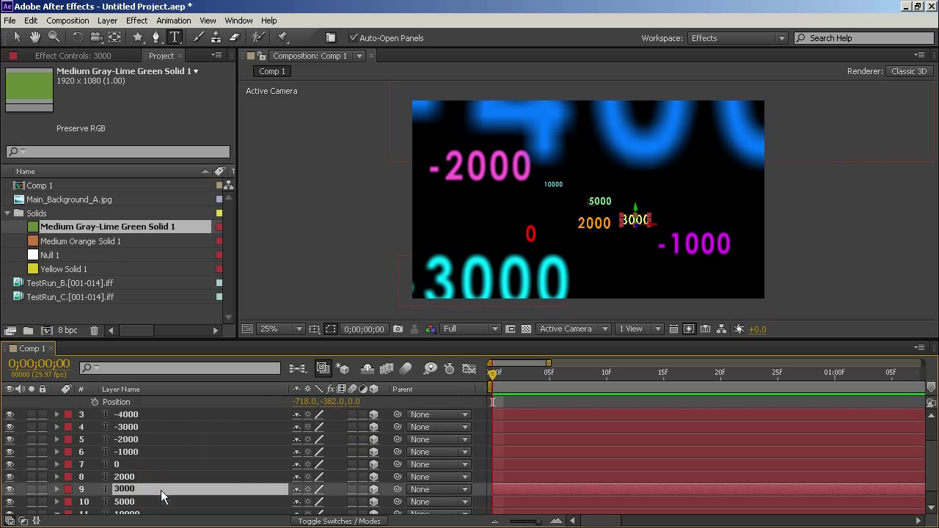
key(p)
click(95, 502)
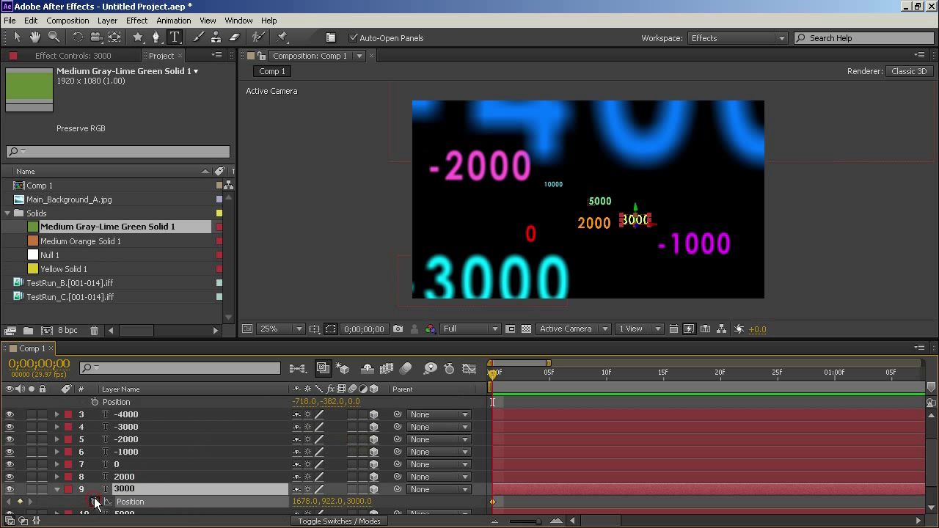
click(585, 375)
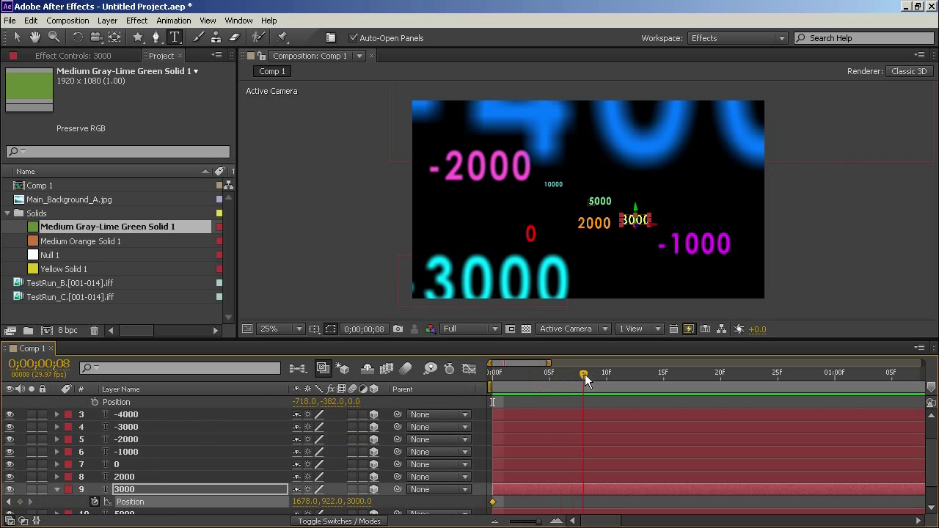
click(673, 375)
drag(354, 502, 310, 502)
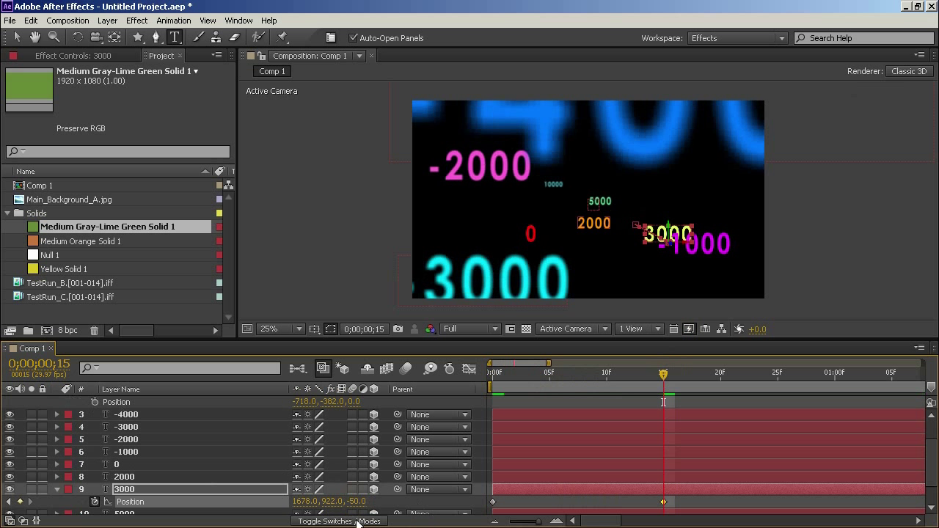
scroll(363, 506, down, 1)
drag(355, 473, 115, 458)
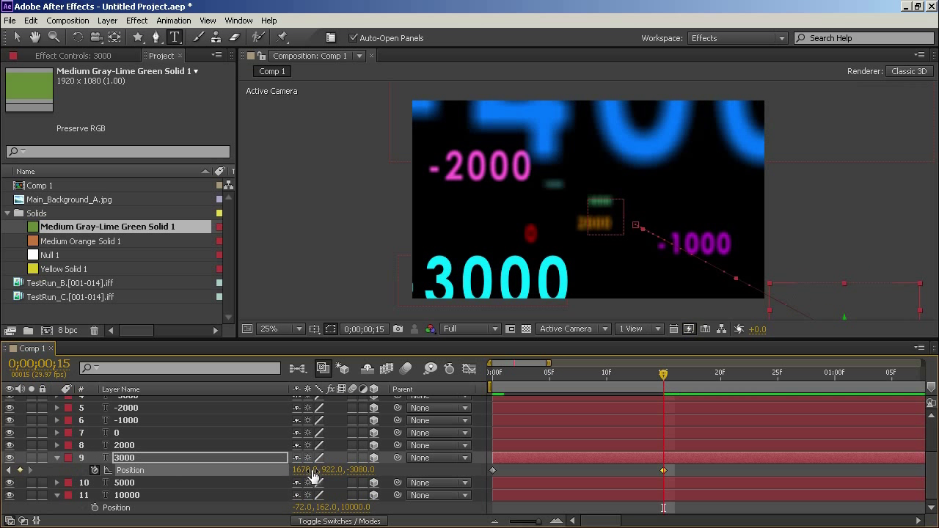
mouse_move(308, 470)
mouse_down()
mouse_move(277, 471)
mouse_move(311, 471)
mouse_up()
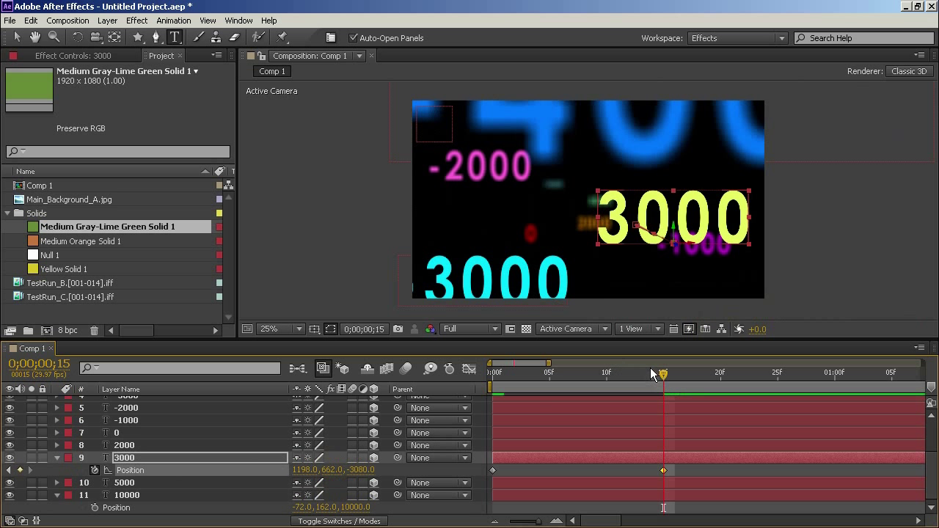
Preview the animation frame by frame in a maximized view, then restore the normal layout
key(KP_0)
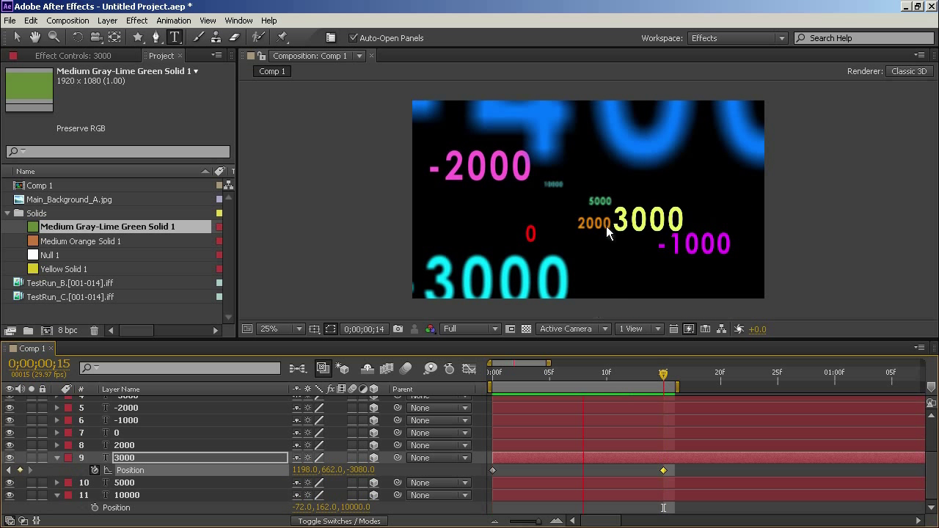
mouse_move(542, 375)
mouse_down()
mouse_move(499, 375)
mouse_move(538, 374)
mouse_up()
key(Page_Down)
key(Page_Down)
key(Page_Down)
key(Page_Down)
key(Page_Down)
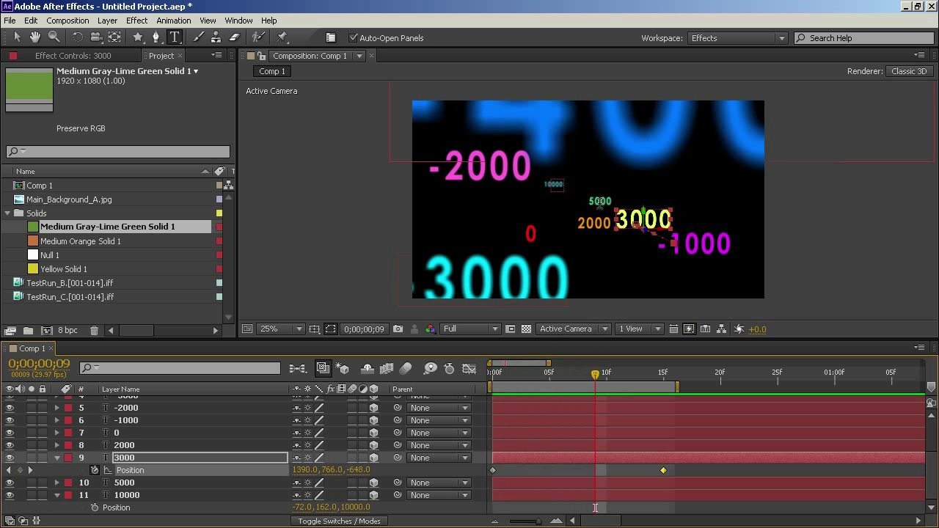
key(period)
key(grave)
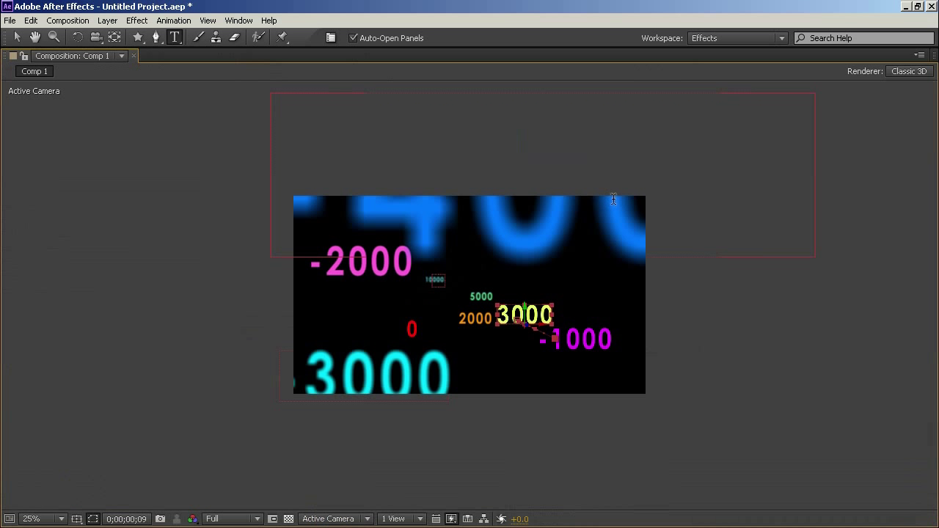
key(Page_Up)
key(Page_Up)
key(Page_Up)
key(Page_Up)
key(Page_Up)
key(Page_Up)
key(Page_Up)
key(Page_Up)
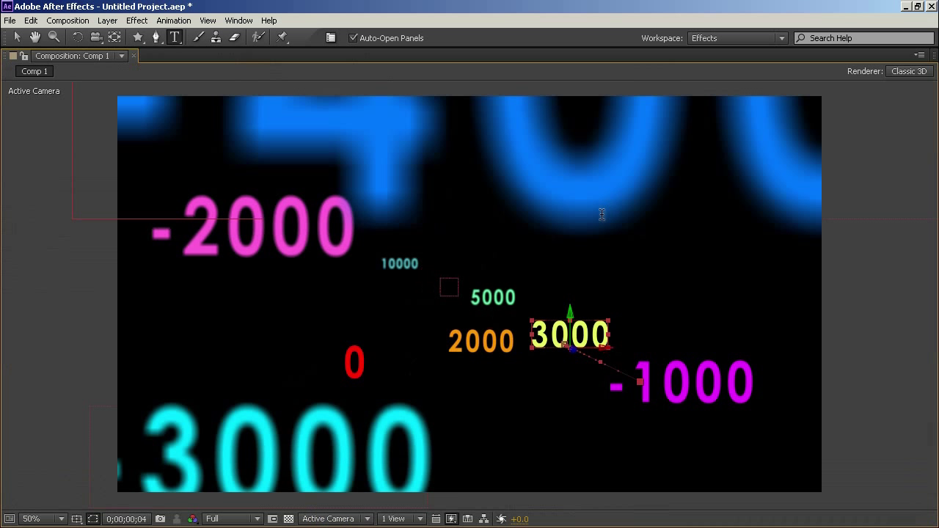
key(Page_Down)
key(Page_Down)
key(Page_Down)
key(Page_Down)
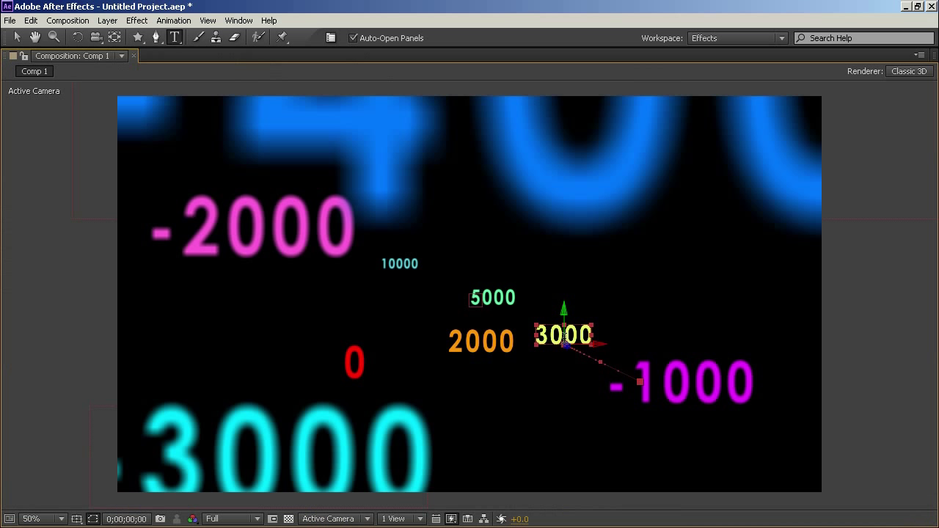
key(Page_Down)
key(Page_Down)
key(Page_Down)
key(Page_Down)
key(Page_Down)
key(Page_Down)
key(Page_Down)
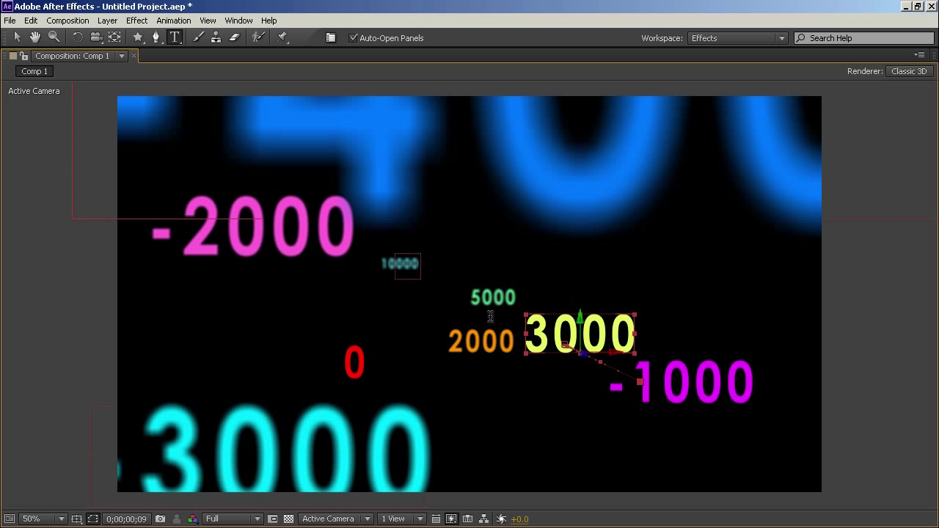
key(Page_Down)
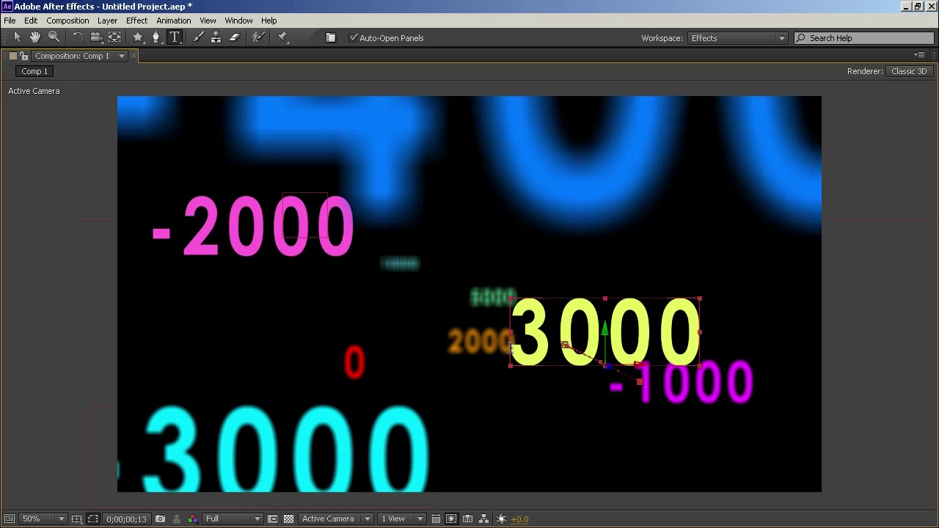
key(grave)
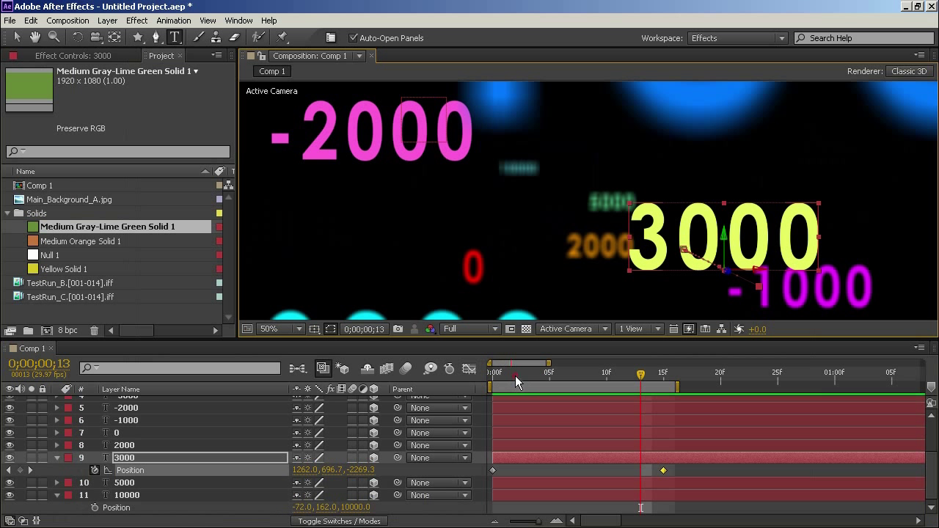
click(492, 383)
Keyframe Camera 1's Position, moving Z from -4450 at frame 0 to -5510 at frame 12
scroll(46, 471, up, 3)
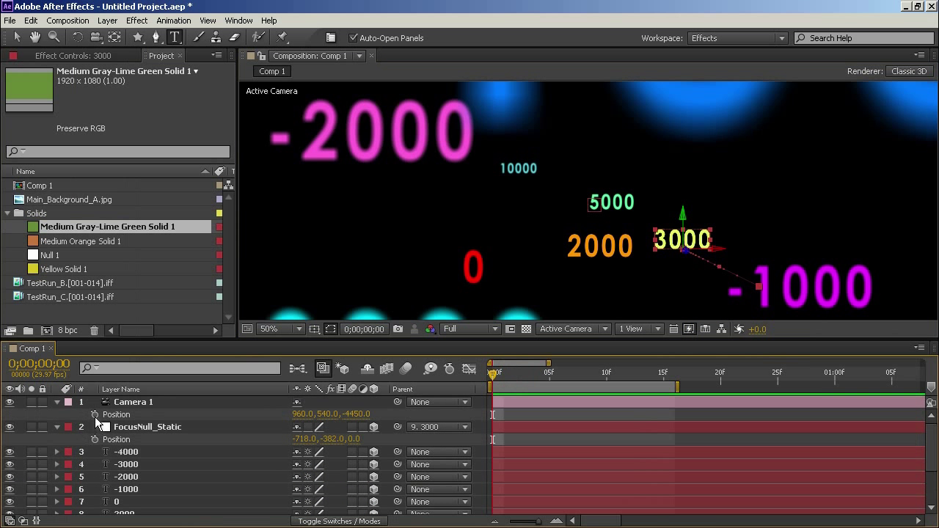
click(94, 415)
drag(534, 373, 629, 377)
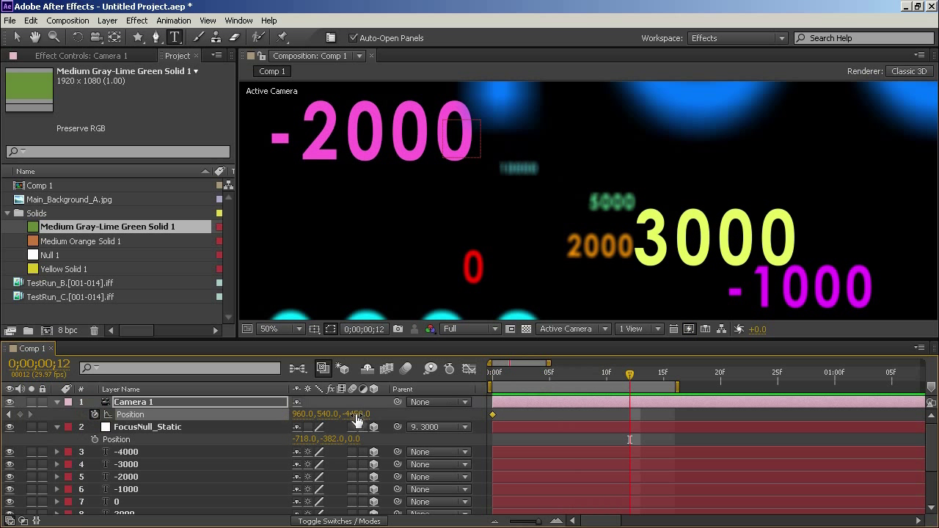
drag(357, 419, 668, 429)
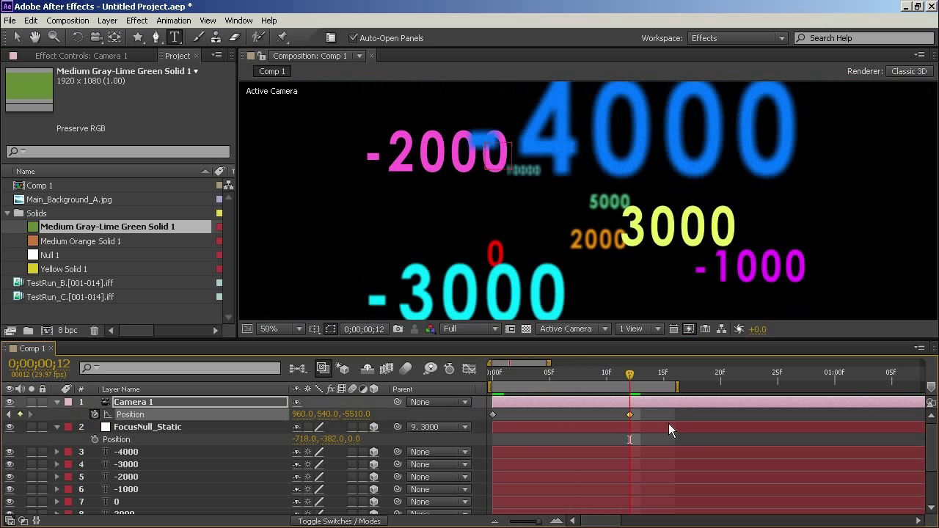
drag(621, 376, 490, 367)
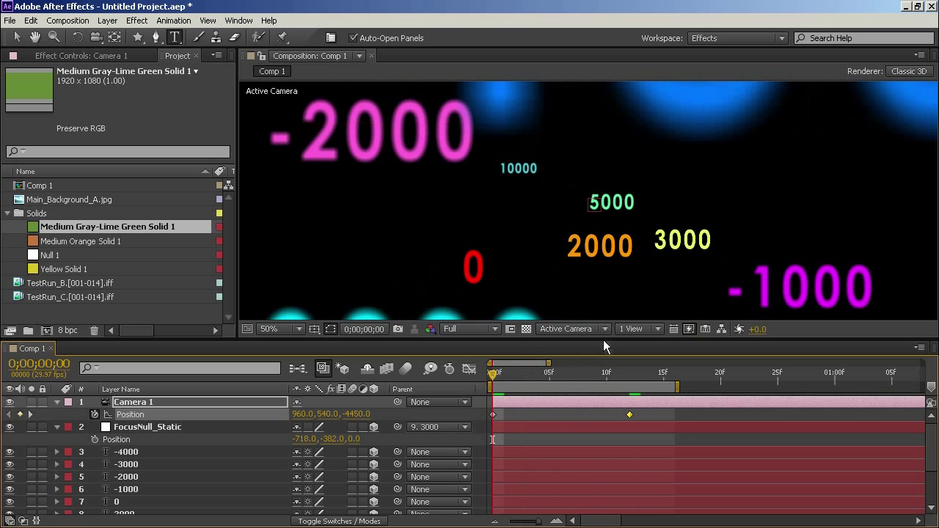
Step through the camera move frame by frame in a maximized viewer, then restore the layout
key(Page_Down)
key(Page_Down)
key(grave)
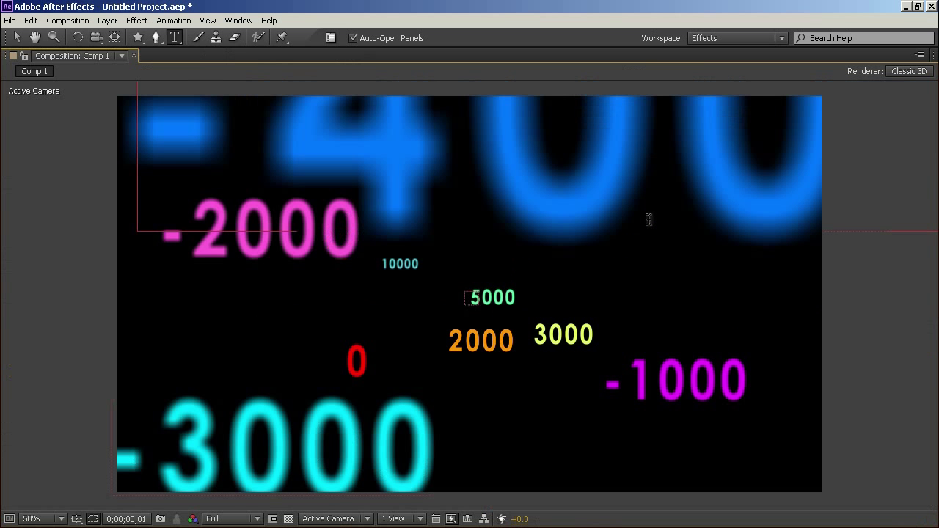
key(Page_Down)
key(Page_Down)
key(Page_Down)
key(Page_Down)
key(Page_Down)
key(Page_Down)
key(Page_Down)
key(Page_Down)
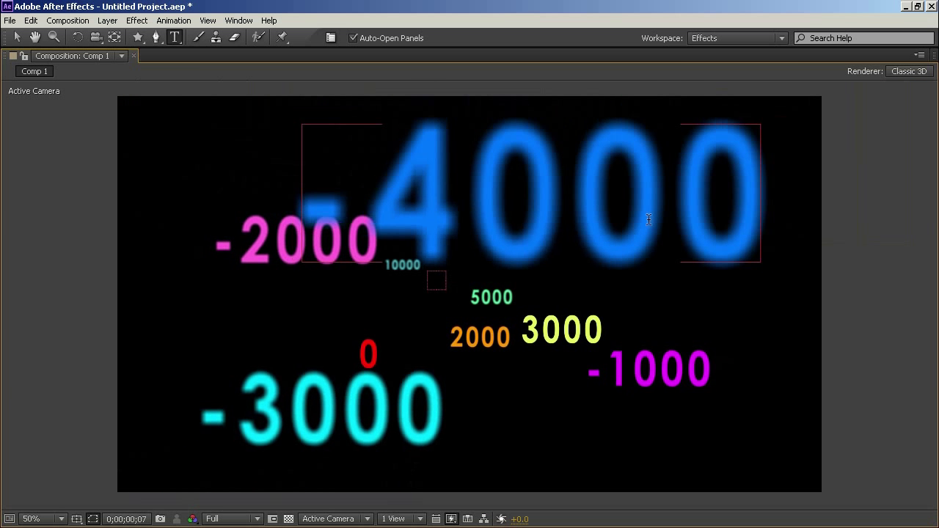
key(Page_Down)
key(Page_Down)
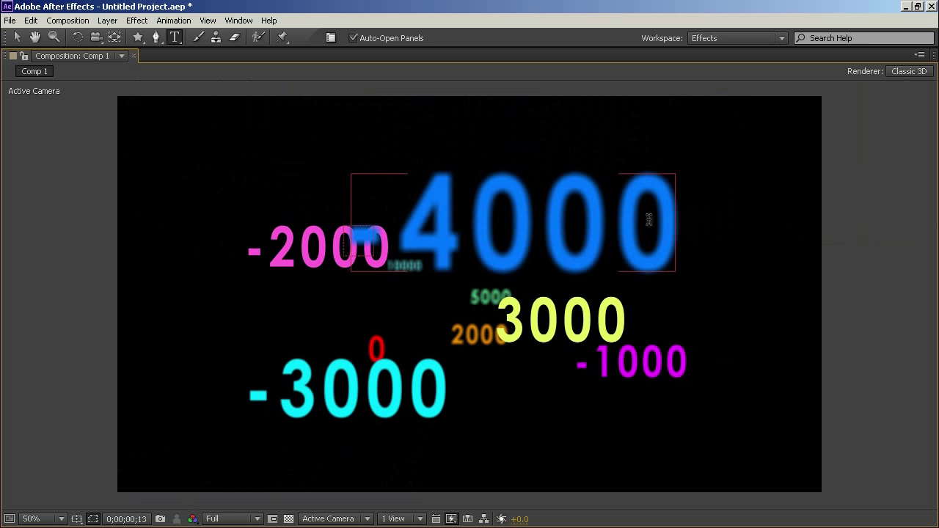
key(Page_Up)
key(Page_Up)
key(Page_Up)
key(Page_Up)
key(Page_Up)
key(Page_Up)
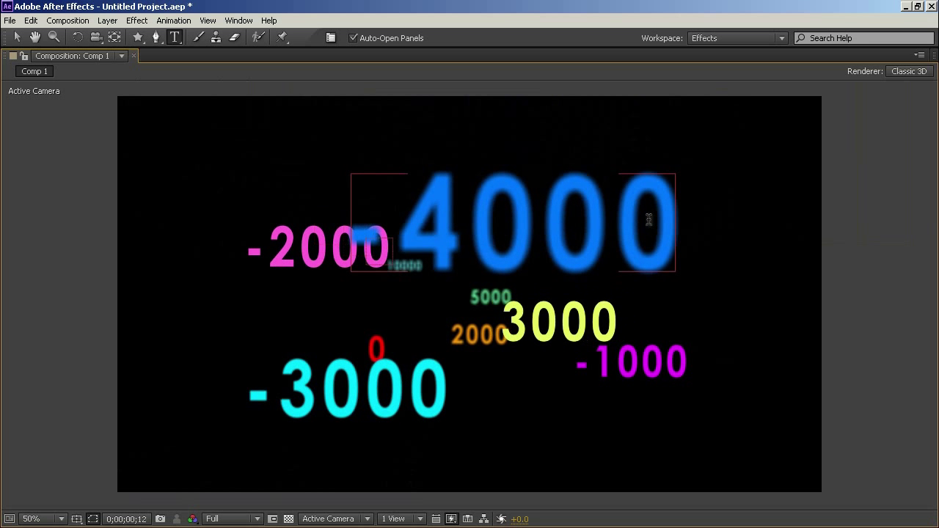
key(Page_Up)
key(Page_Up)
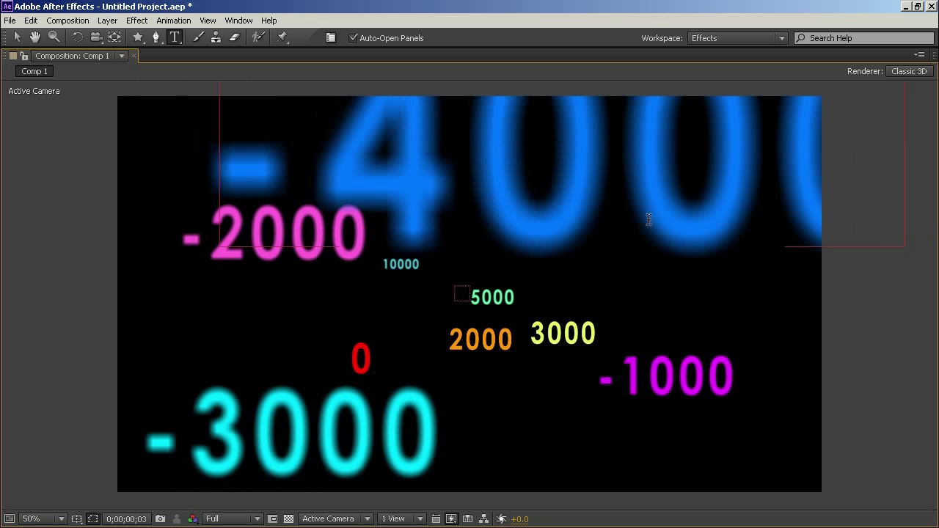
key(Page_Down)
key(Page_Down)
key(Page_Down)
key(Page_Down)
key(Page_Down)
key(Page_Up)
key(Page_Up)
key(Page_Up)
key(Page_Up)
key(Page_Up)
key(Page_Up)
key(Page_Up)
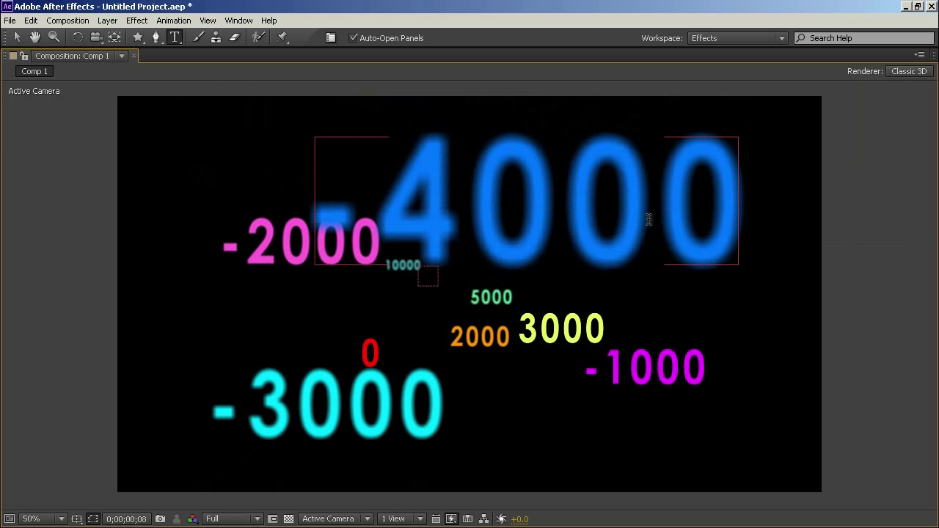
key(Page_Down)
key(Page_Down)
key(Page_Down)
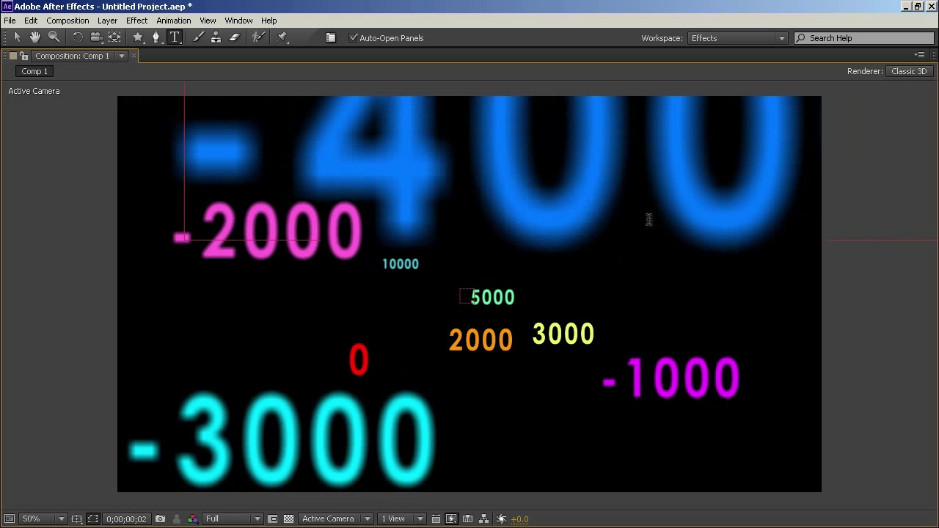
key(Page_Up)
key(Page_Up)
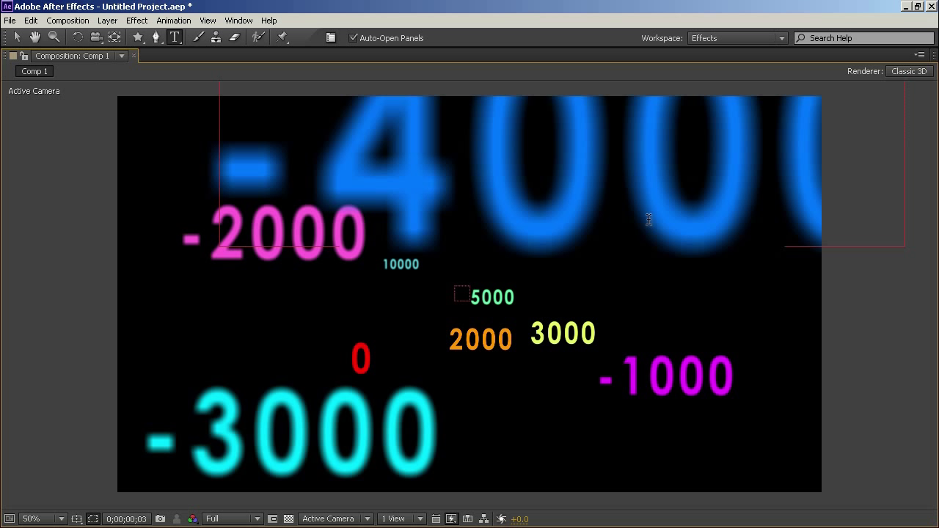
key(grave)
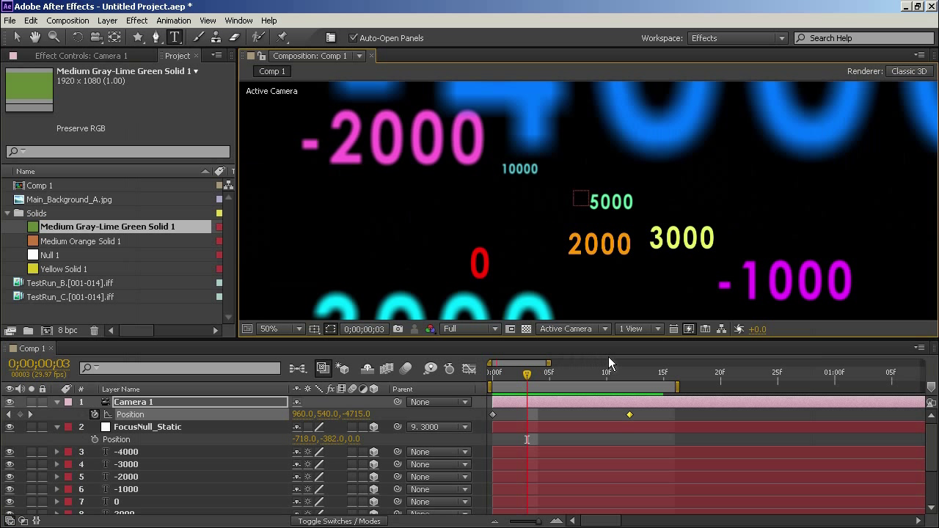
Reveal Camera 1's Camera Options with the time at frame 0
click(125, 402)
key(shift+a)
key(shift+a)
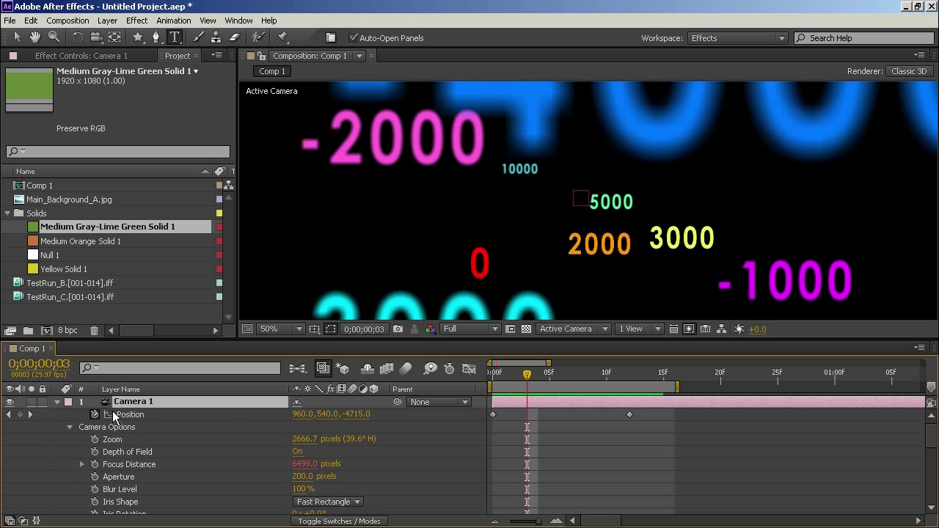
drag(517, 380, 493, 380)
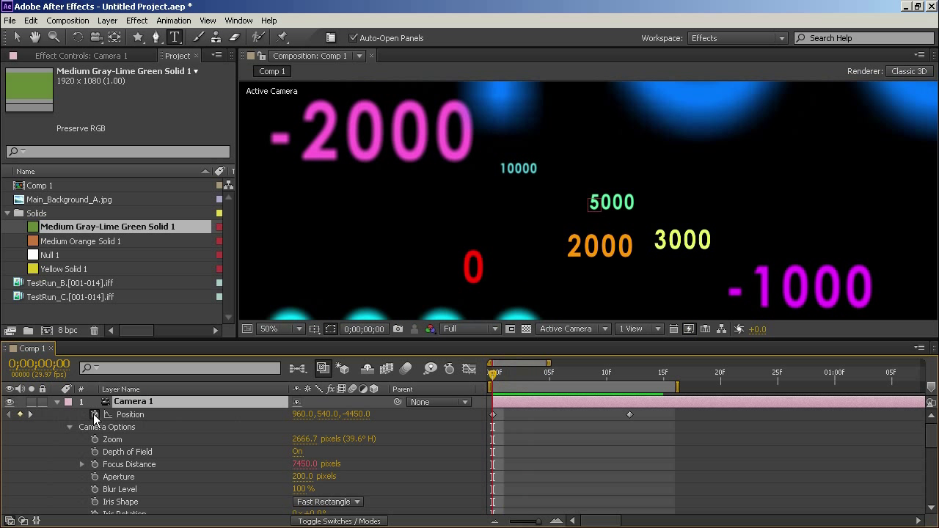
scroll(254, 480, down, 5)
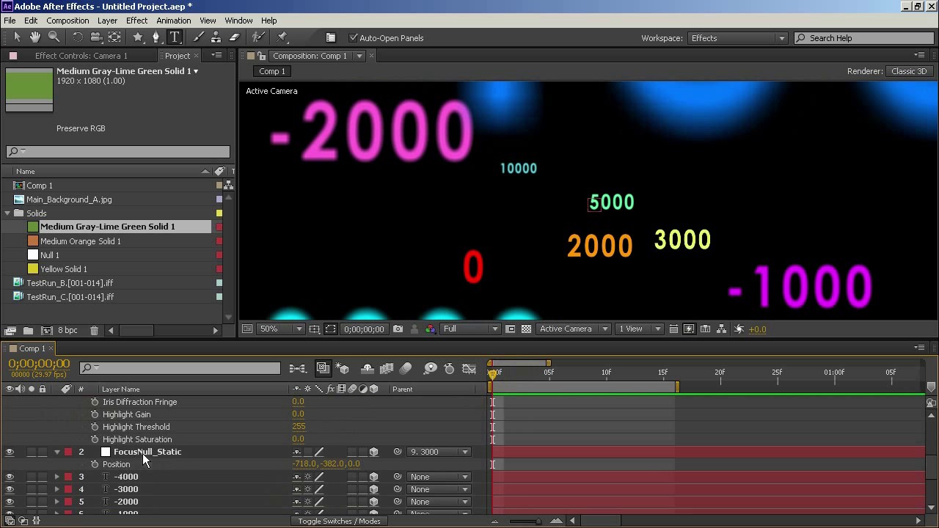
Unparent FocusNull_Static, set its Z to 0, and reveal Camera 1's Focus Distance expression
click(143, 453)
scroll(286, 437, down, 1)
click(429, 414)
click(462, 257)
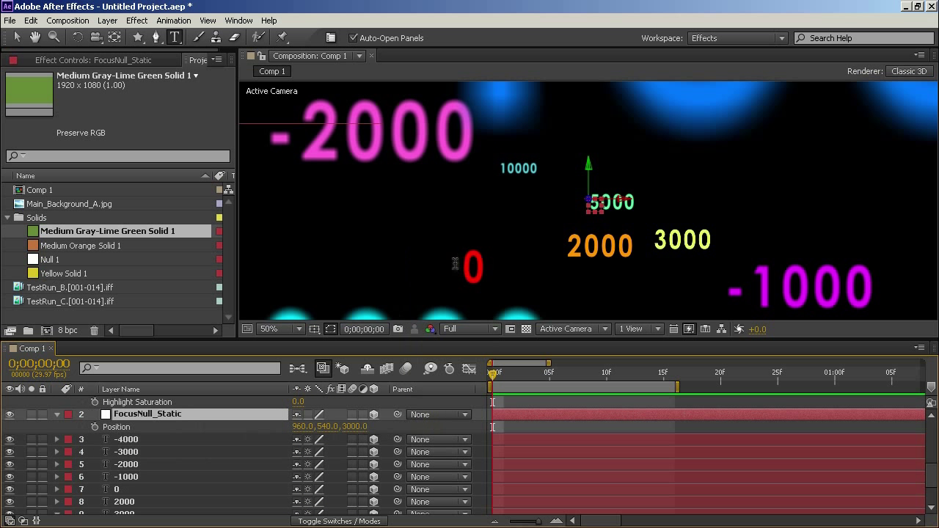
click(356, 427)
text(0)
key(Return)
scroll(156, 451, up, 3)
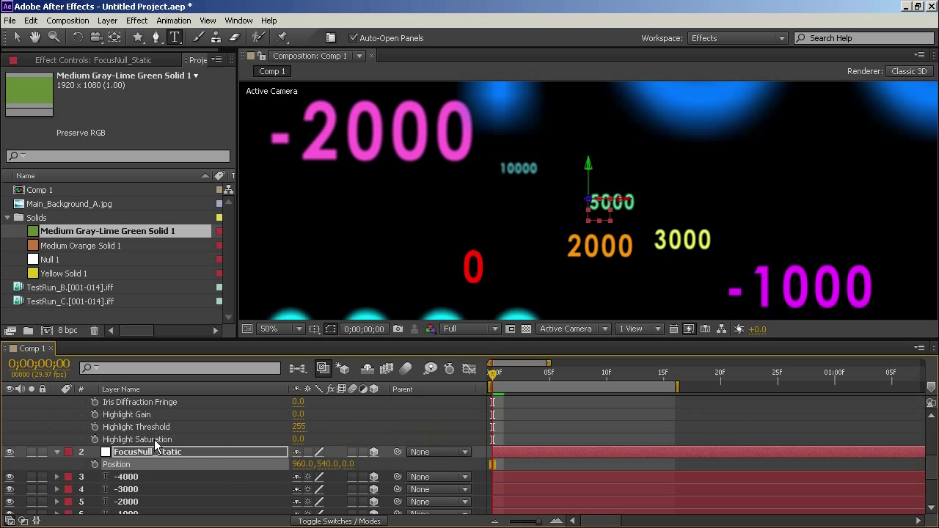
scroll(157, 459, up, 2)
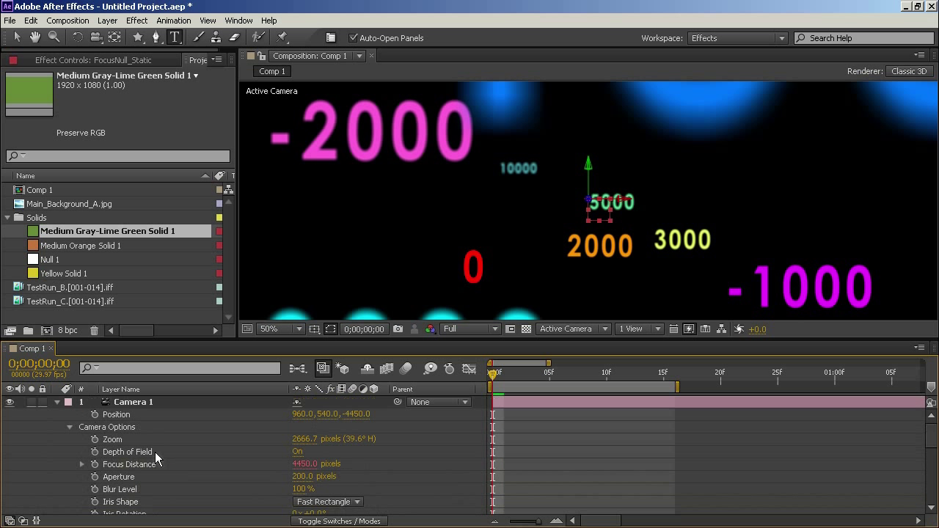
click(82, 465)
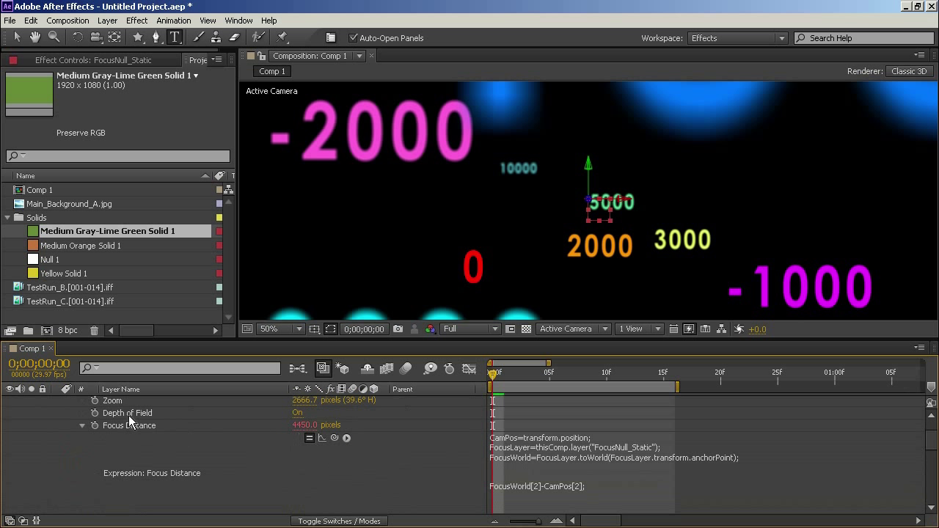
scroll(535, 448, down, 2)
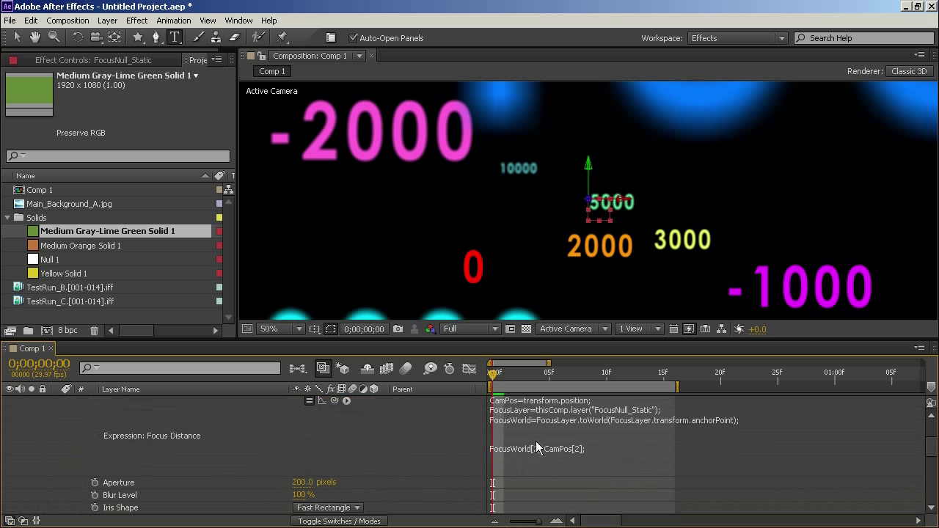
scroll(538, 441, up, 2)
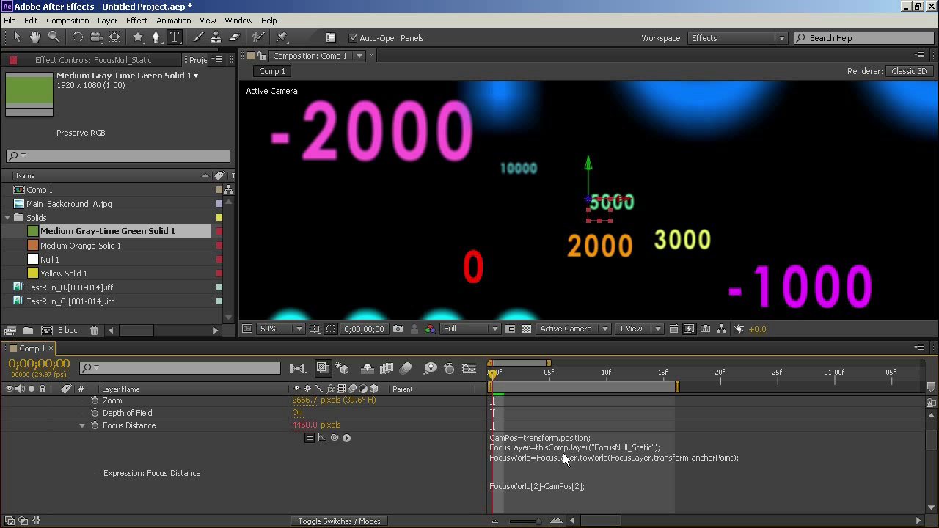
scroll(568, 457, up, 1)
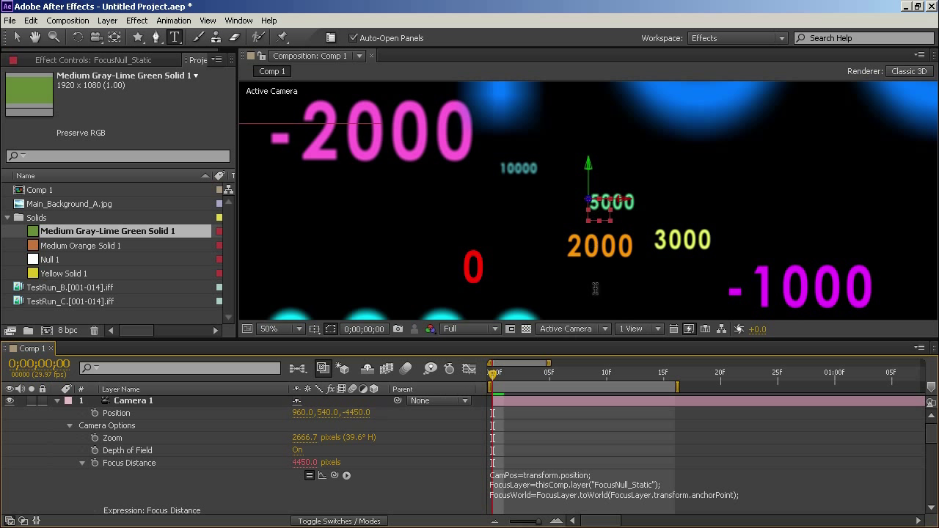
Scrub Camera 1's Z between -4873 and -3987 to test the focus distance
scroll(285, 496, down, 3)
scroll(286, 495, down, 2)
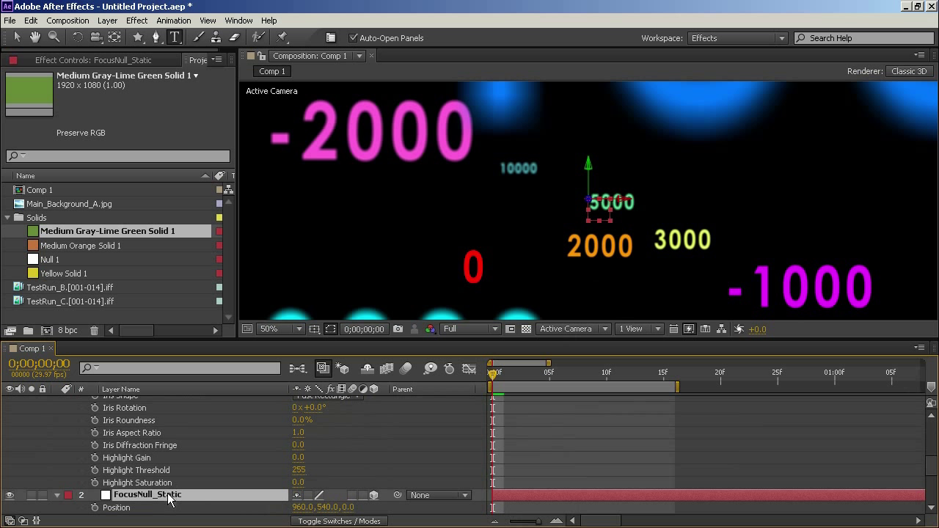
scroll(381, 445, up, 5)
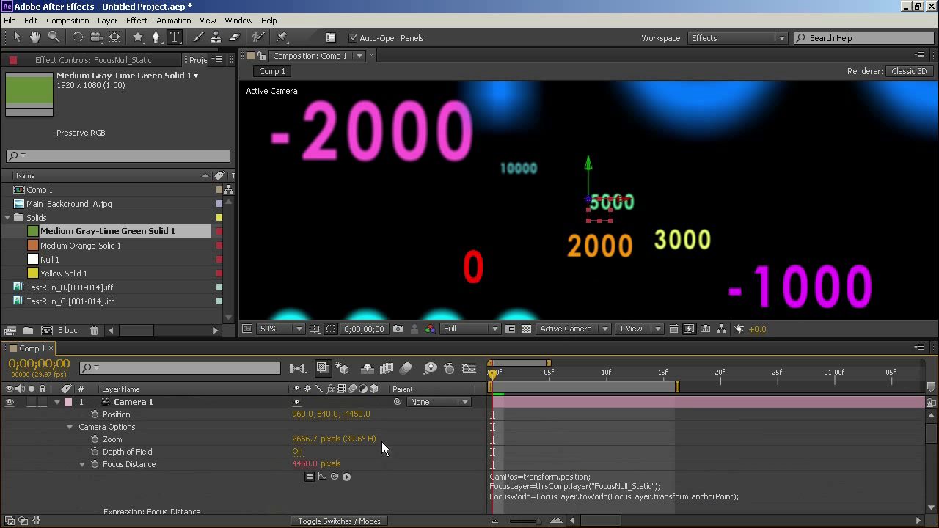
drag(356, 414, 381, 478)
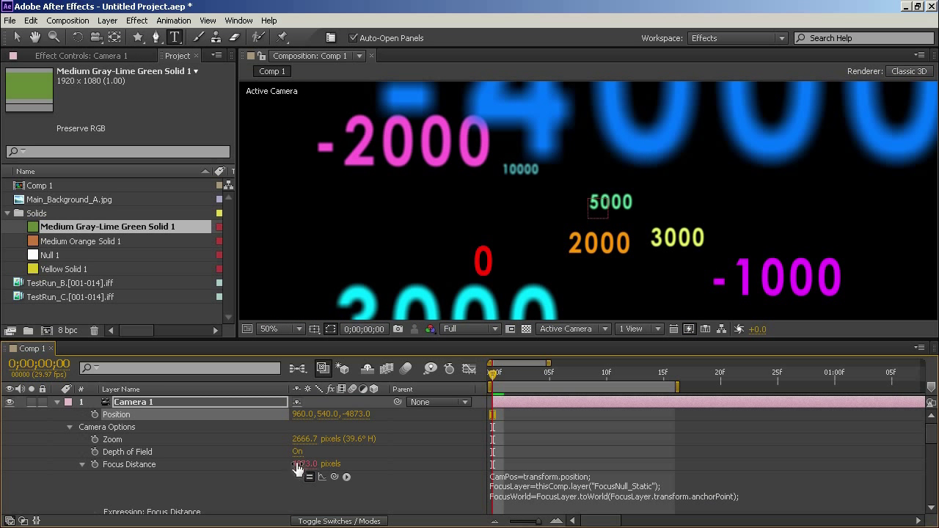
drag(363, 416, 473, 413)
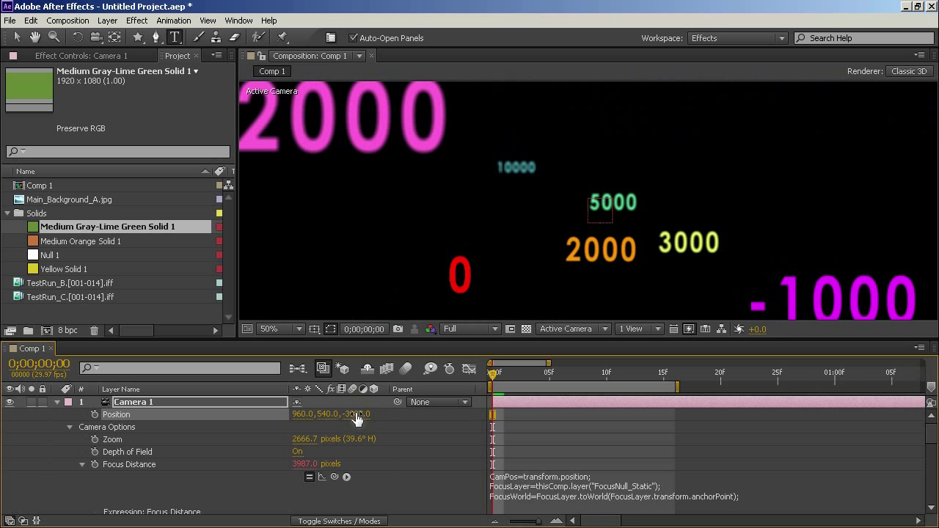
drag(356, 415, 286, 416)
Push FocusNull_Static farther back in depth and parent it to the -2000 text layer
scroll(318, 453, down, 2)
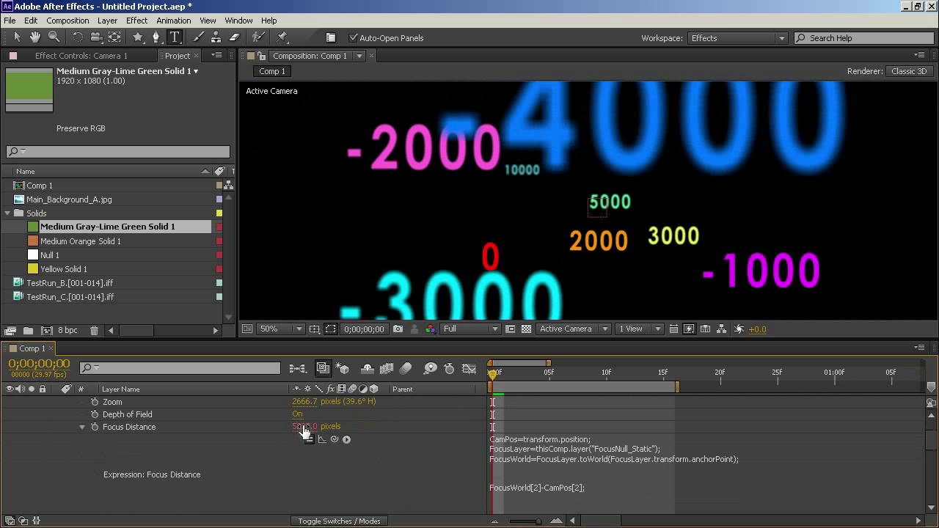
scroll(311, 452, down, 3)
scroll(225, 468, down, 3)
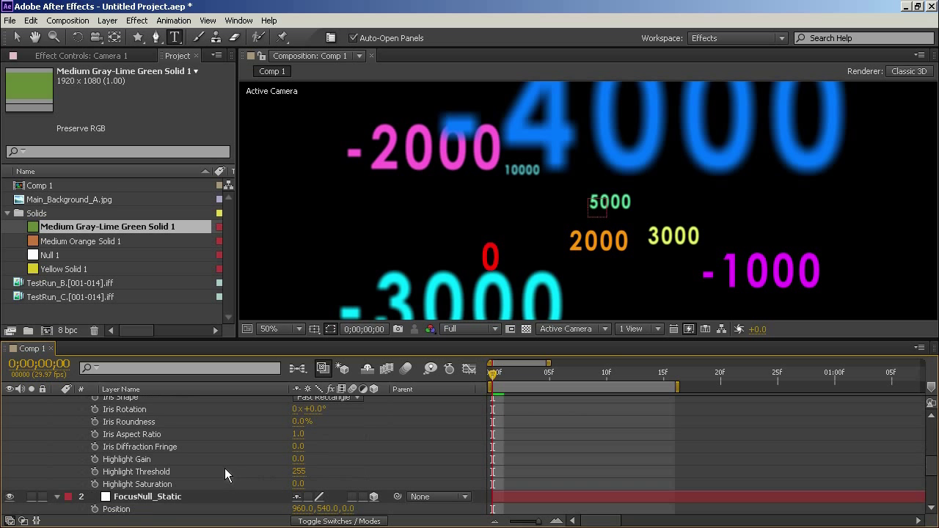
scroll(250, 485, down, 2)
mouse_move(351, 471)
mouse_down()
mouse_move(639, 456)
mouse_move(933, 459)
mouse_up()
scroll(400, 445, up, 5)
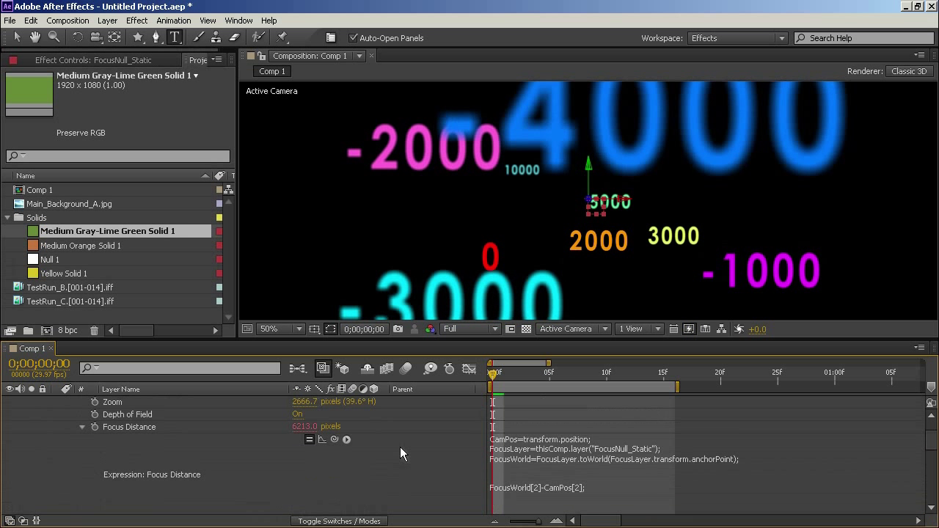
scroll(323, 435, up, 2)
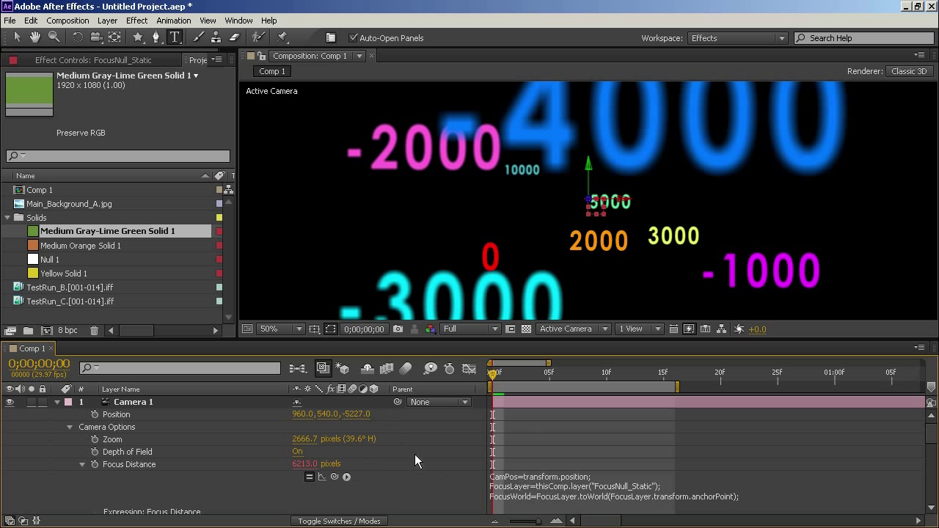
scroll(415, 439, down, 2)
scroll(424, 438, up, 2)
scroll(347, 447, down, 10)
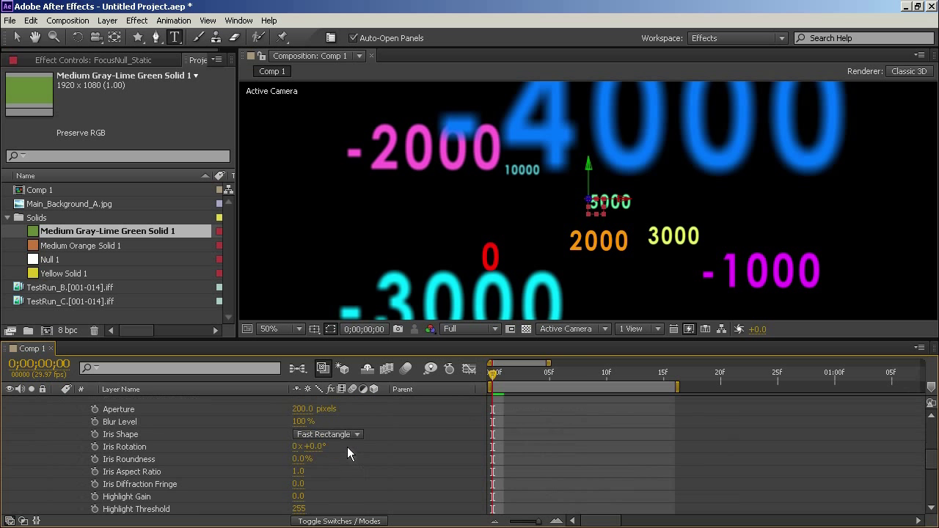
drag(397, 422, 148, 469)
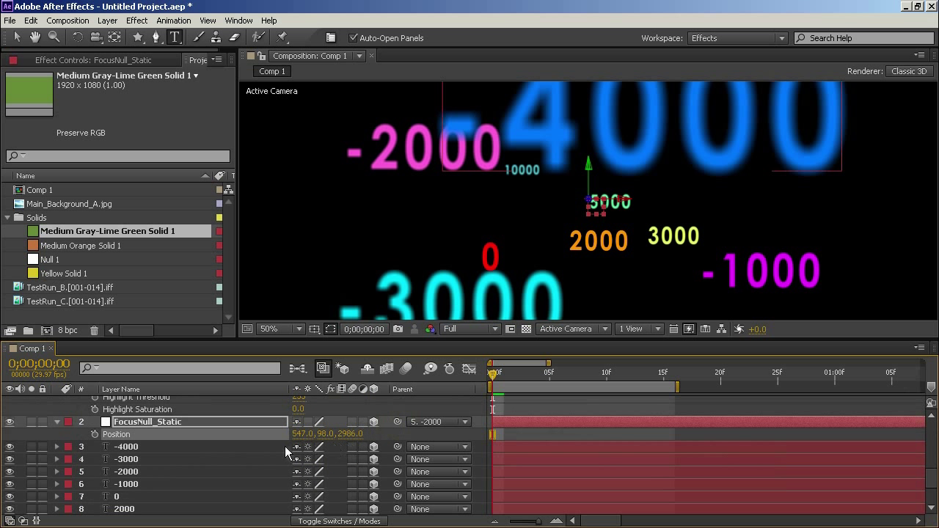
Undo the -2000 parenting, parent FocusNull_Static to the -1000 layer, and zero its Z
key(ctrl+z)
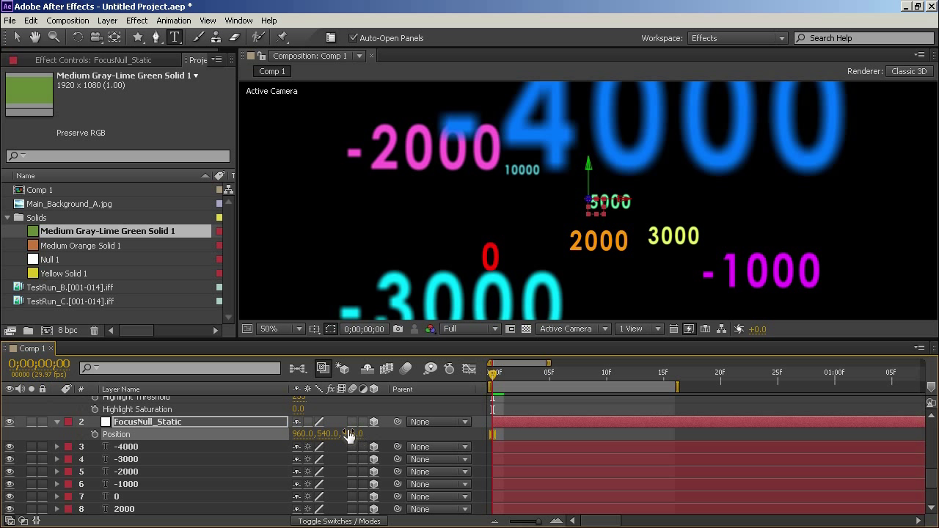
click(204, 483)
key(p)
click(174, 422)
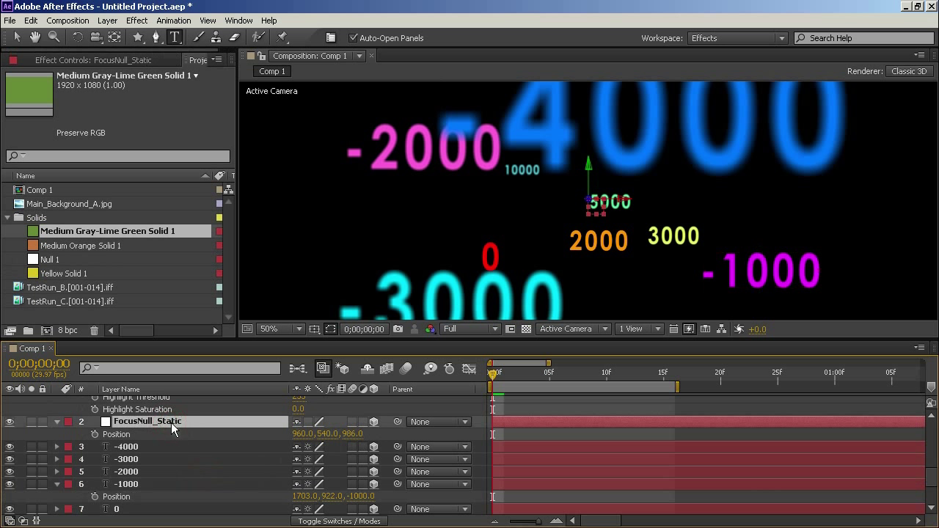
click(139, 483)
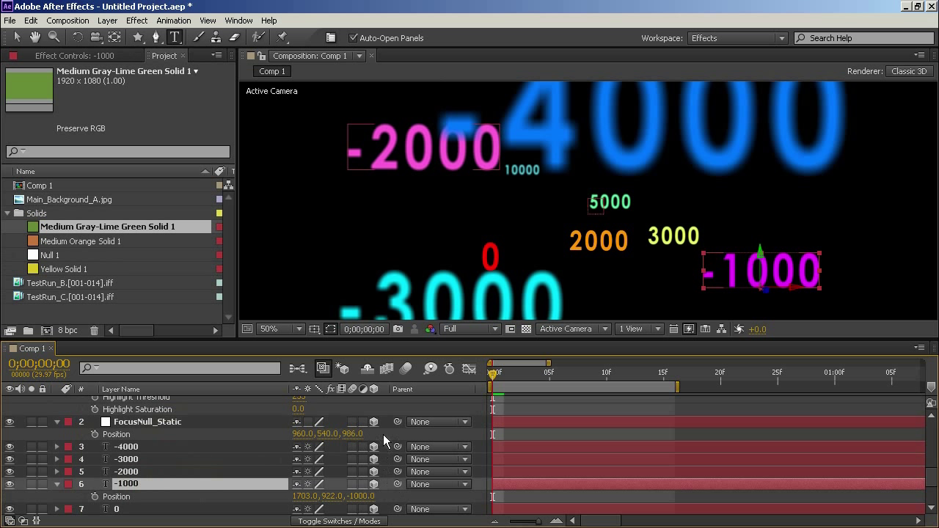
drag(397, 422, 207, 486)
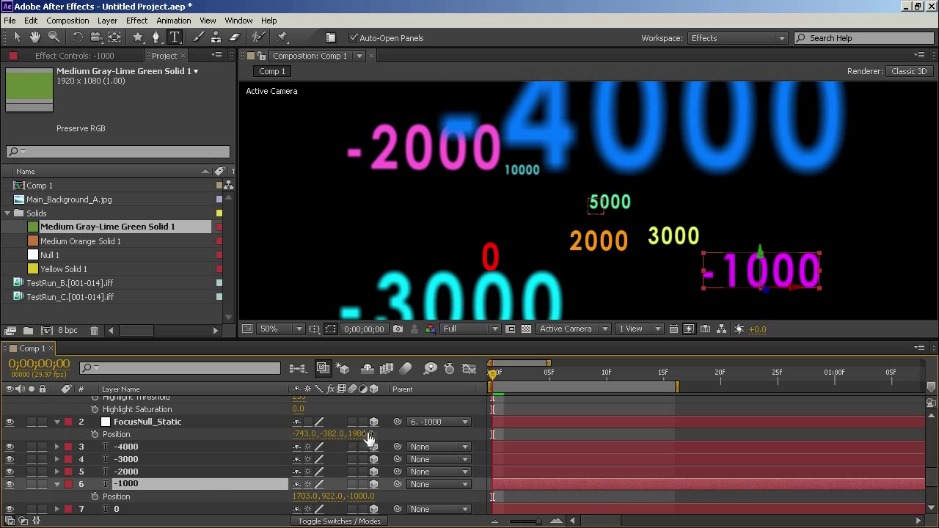
click(361, 434)
text(0)
key(Return)
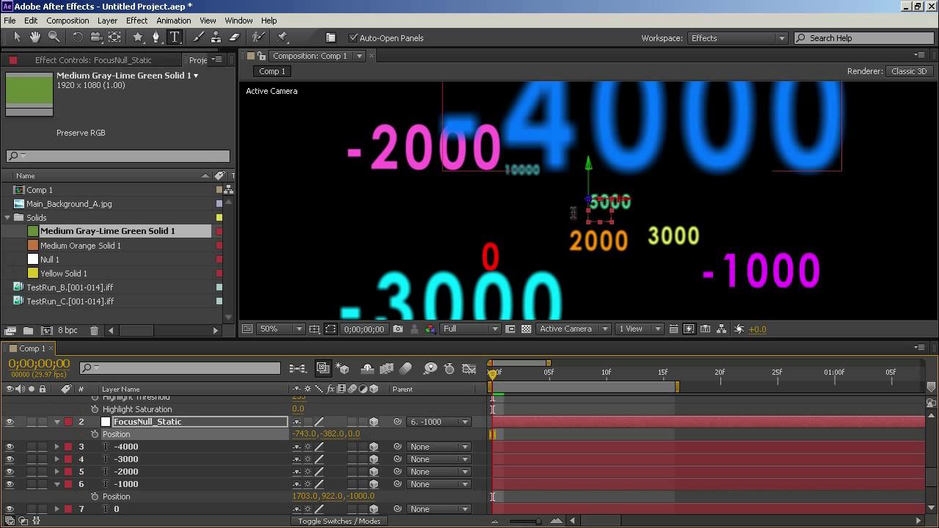
Unparent and re-parent the null to the -1000 layer, setting its local Z to 1986
click(432, 422)
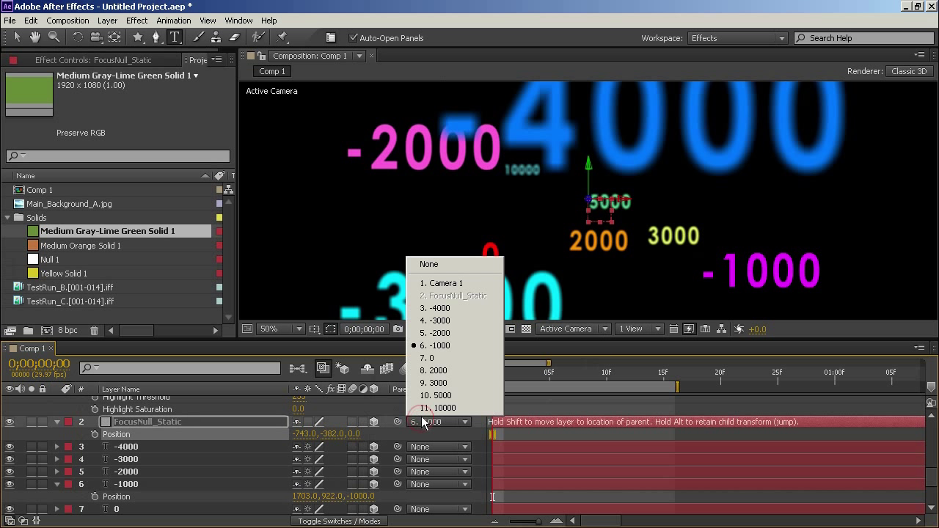
click(455, 266)
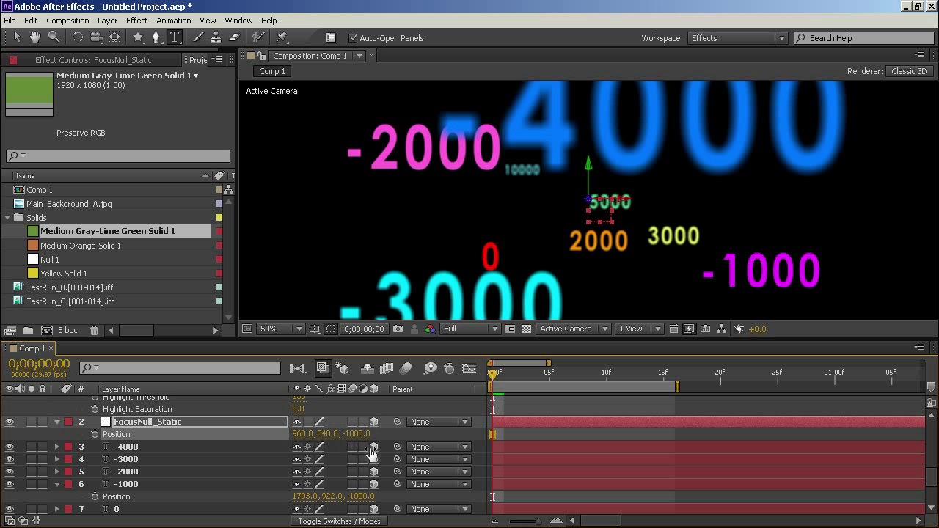
drag(397, 422, 764, 271)
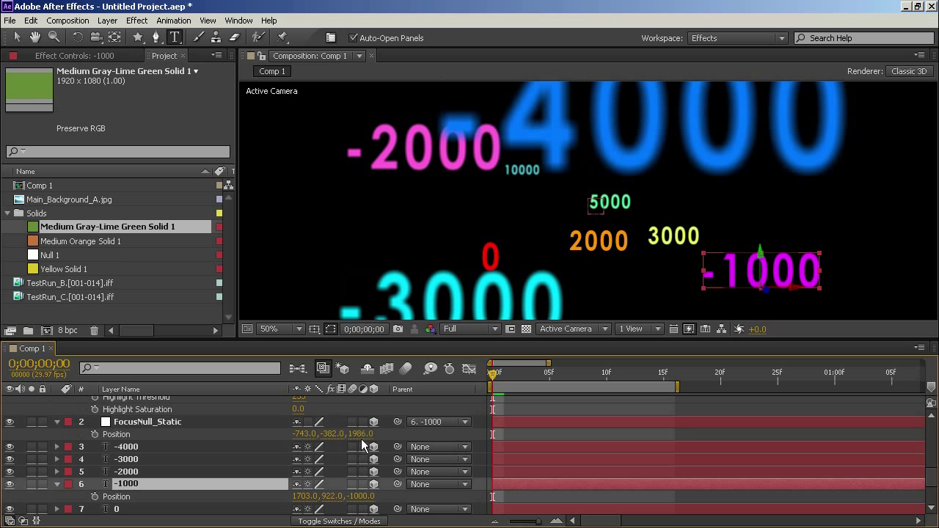
drag(358, 434, 394, 432)
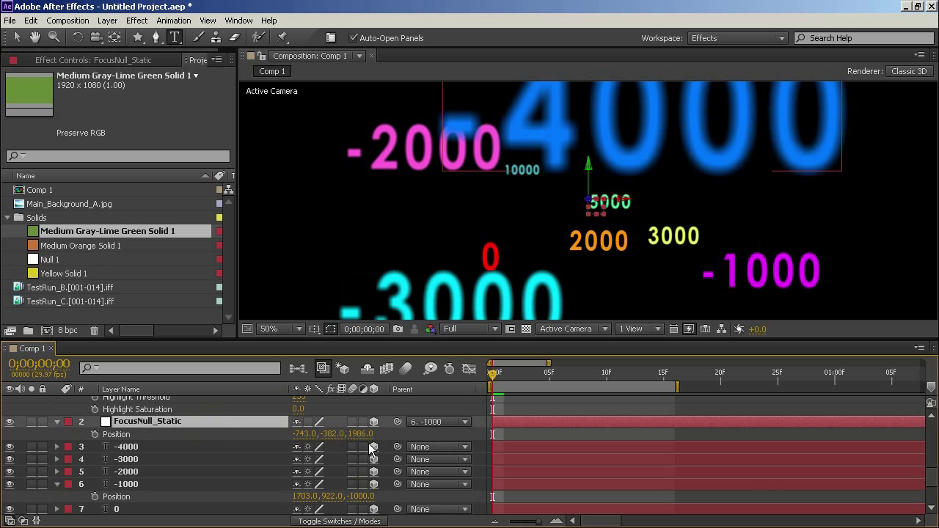
scroll(367, 444, up, 5)
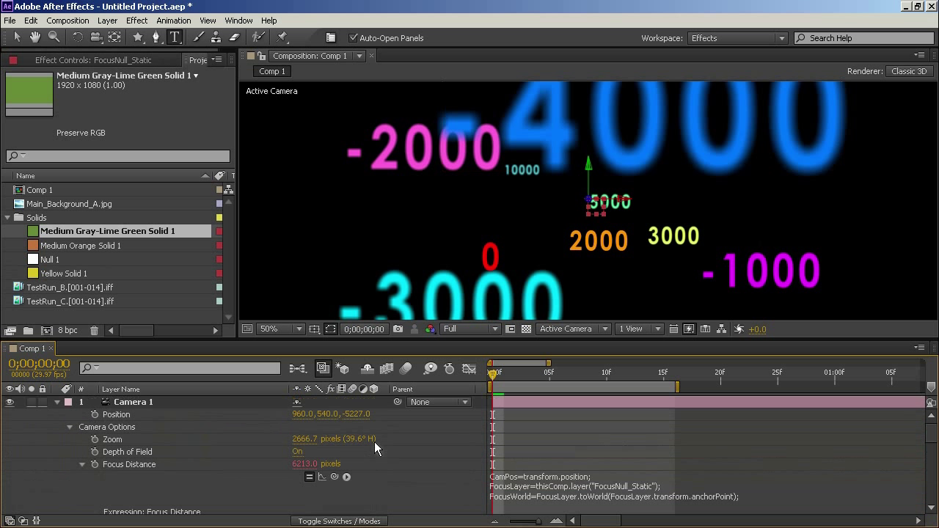
scroll(497, 455, down, 5)
scroll(221, 404, up, 5)
click(218, 402)
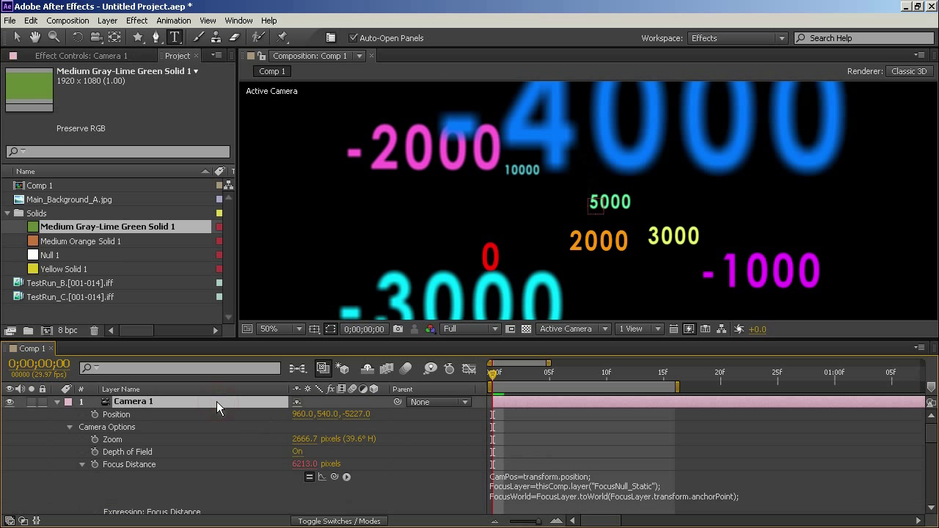
Duplicate Camera 1 as Camera 2 and expand its Transform and Camera Options
key(ctrl+d)
click(57, 415)
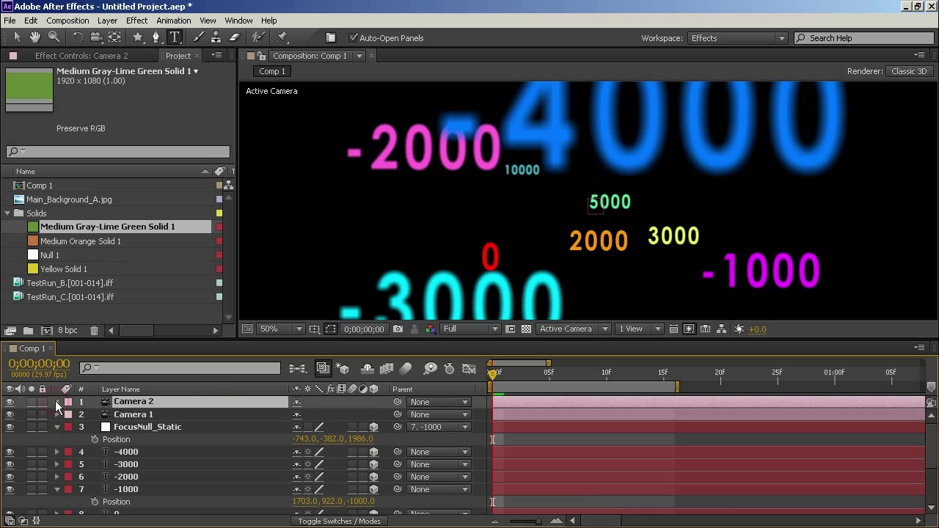
click(57, 402)
click(69, 415)
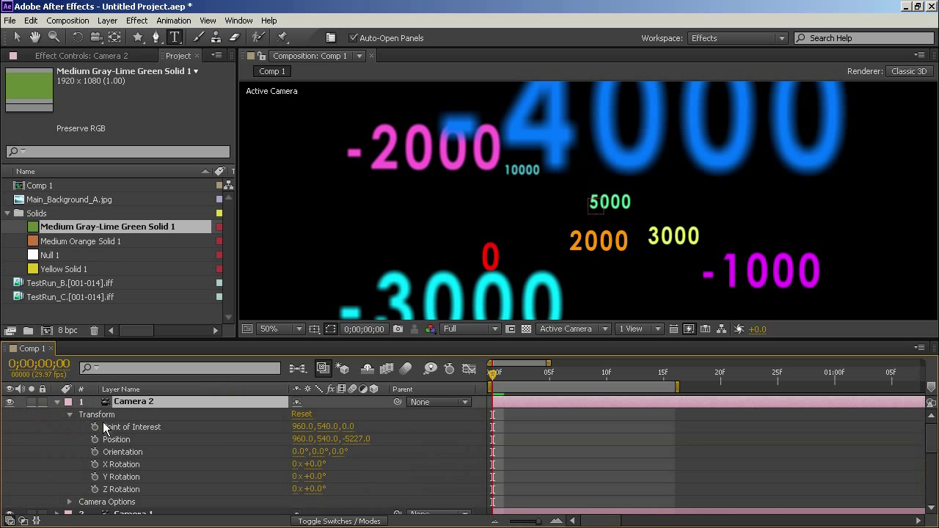
scroll(244, 450, down, 1)
scroll(409, 445, up, 1)
scroll(382, 476, down, 1)
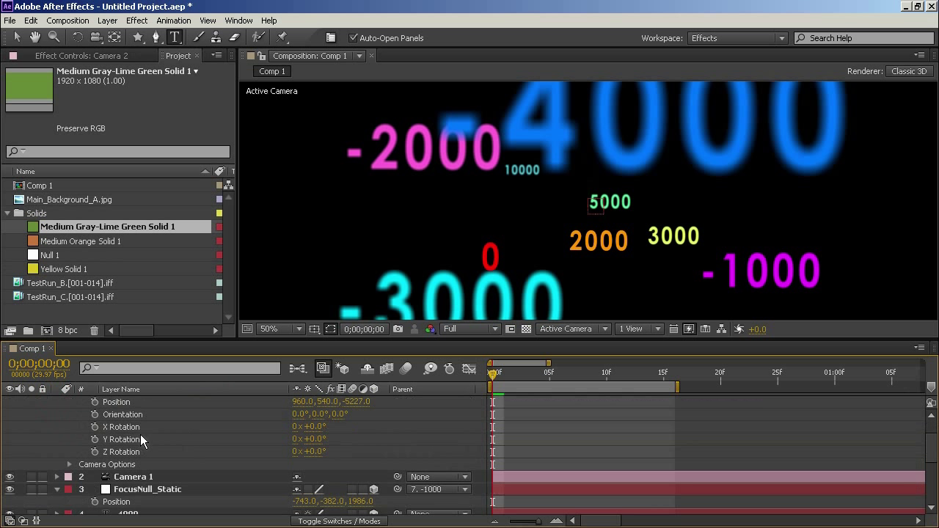
click(70, 462)
scroll(104, 426, up, 2)
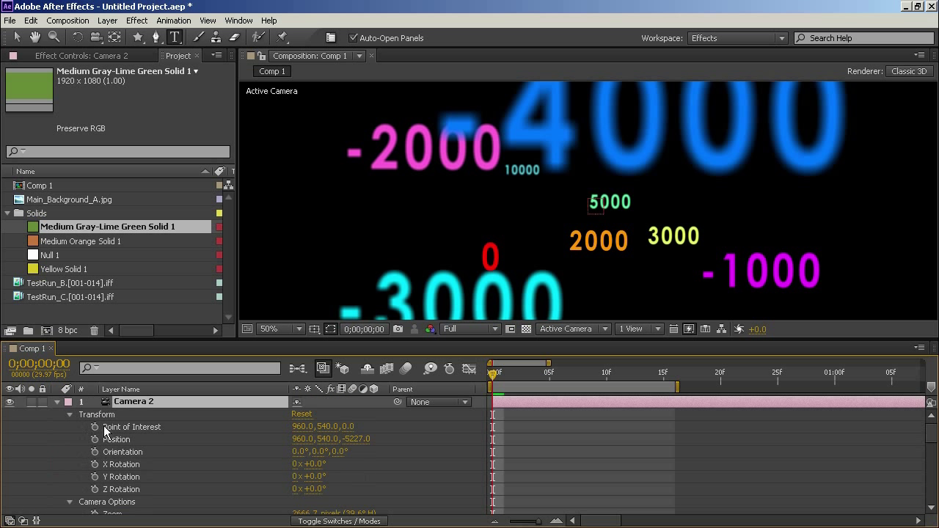
Enlarge the timeline panel and show only Camera 2's modified properties
drag(177, 339, 178, 254)
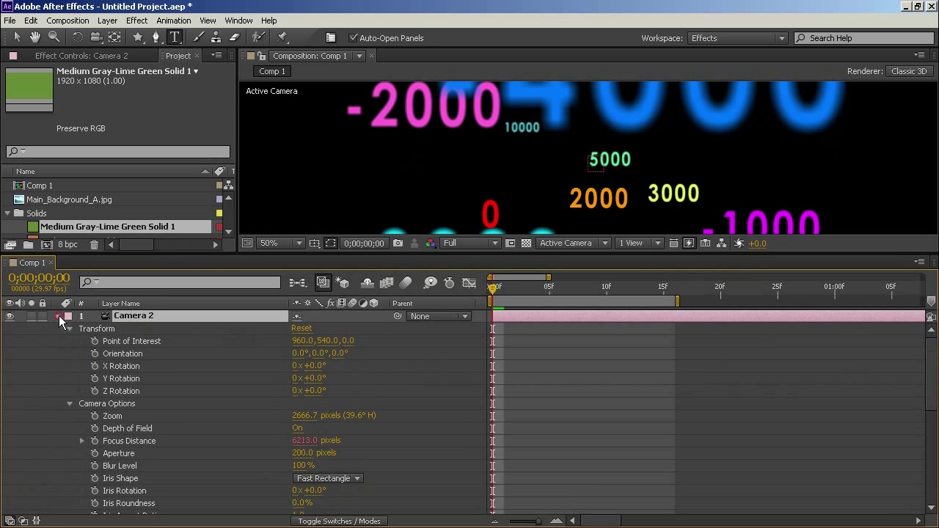
click(59, 316)
click(150, 328)
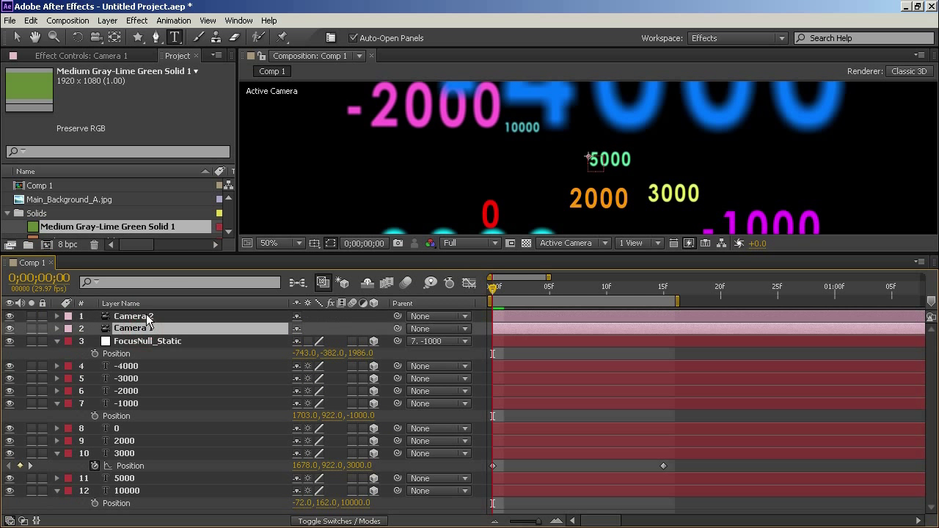
click(146, 316)
key(u)
key(u)
click(70, 341)
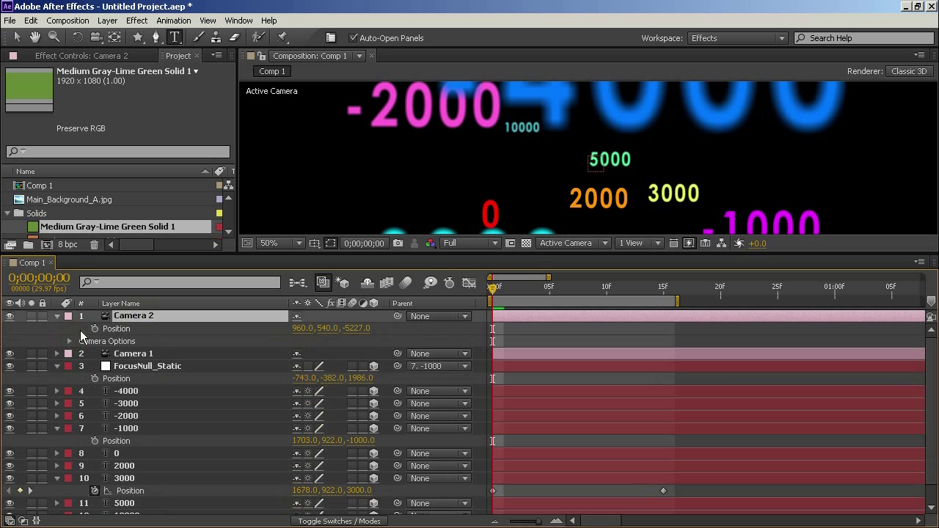
click(133, 366)
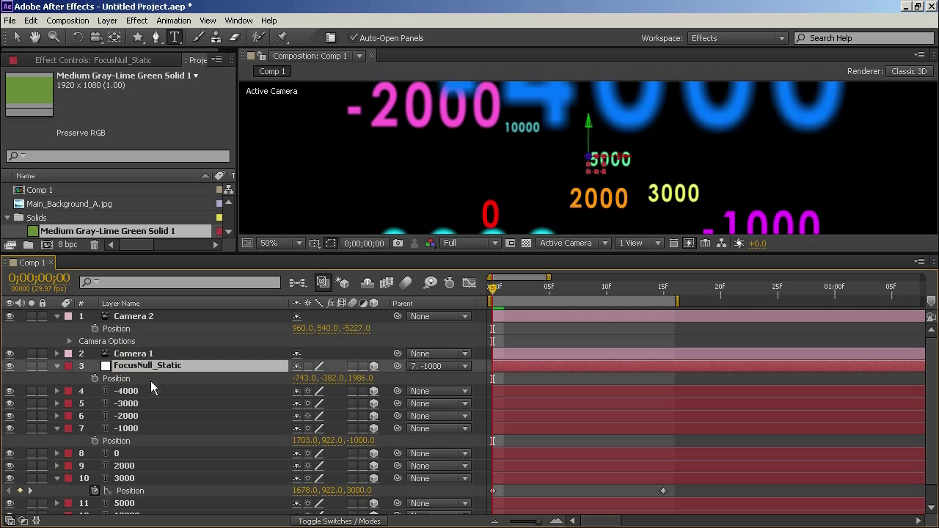
View the composition through Camera 2
click(124, 317)
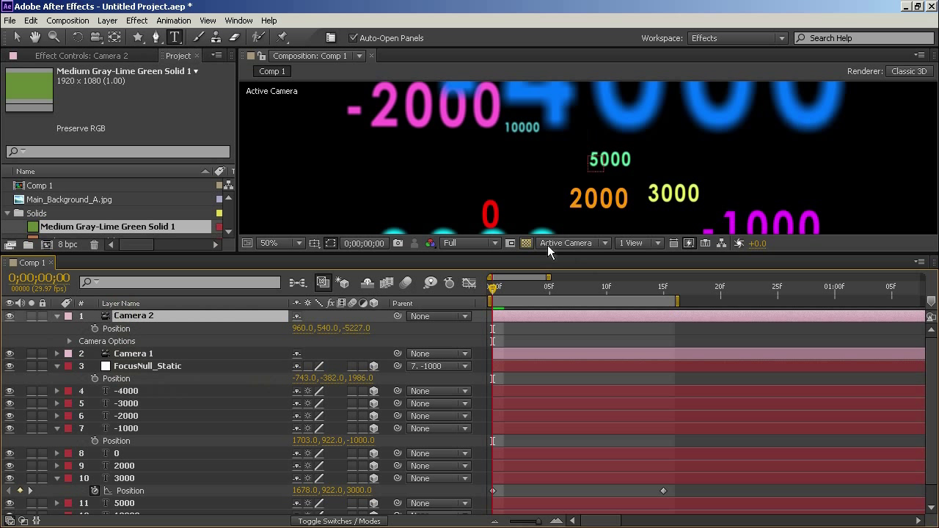
click(473, 243)
click(571, 243)
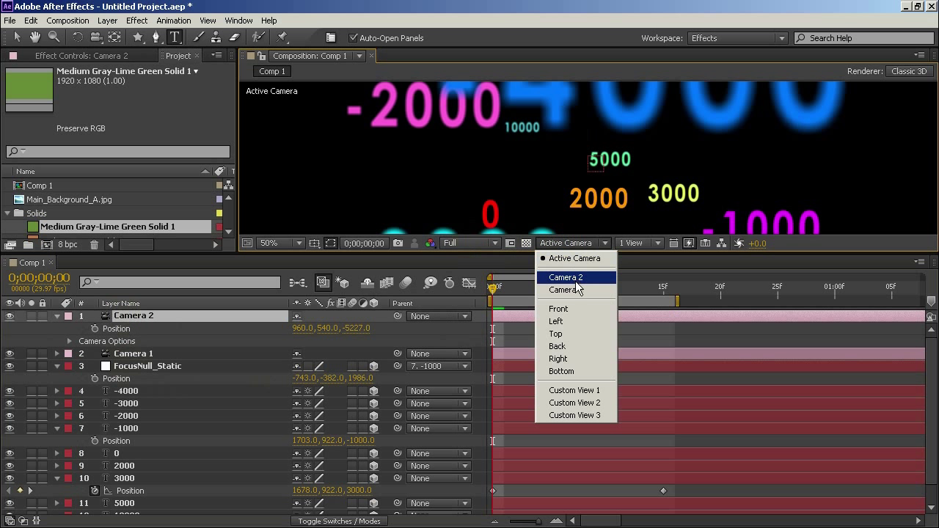
click(565, 275)
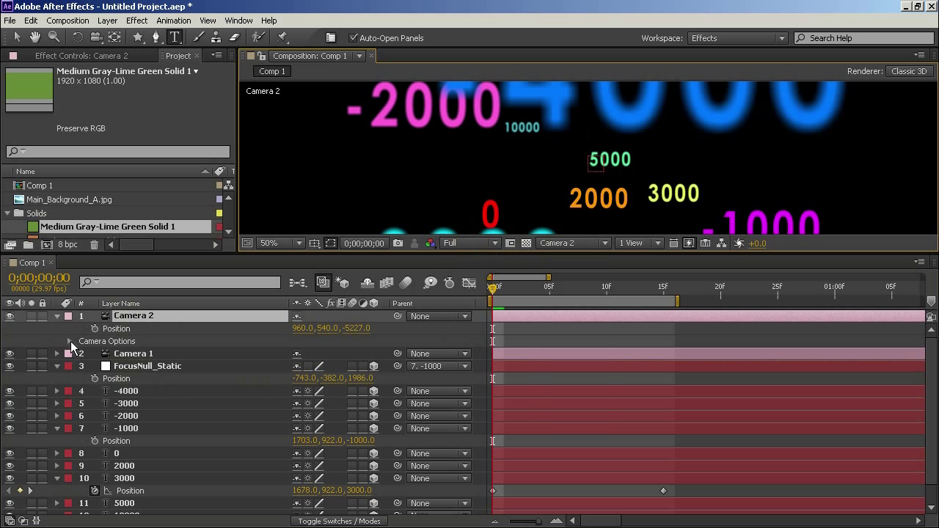
click(131, 364)
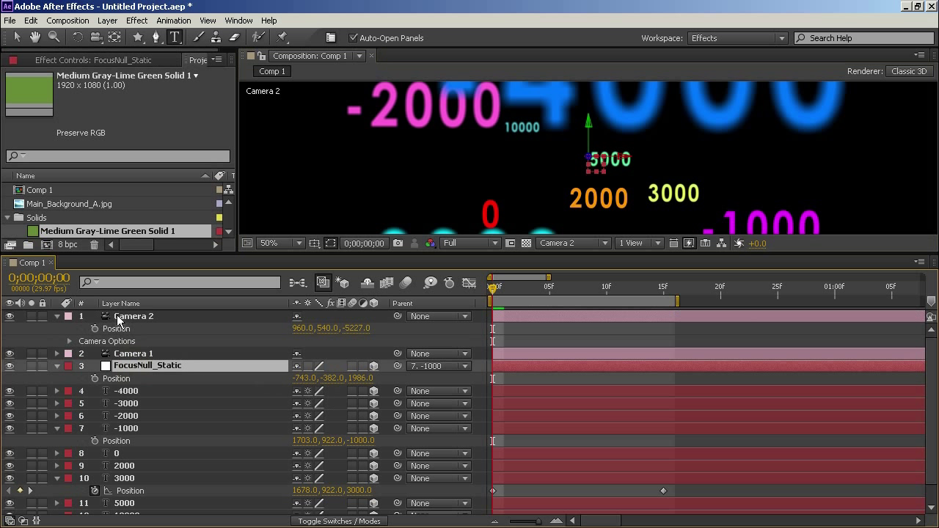
Delete the expression code on Camera 2's Focus Distance, leaving 5000 pixels
click(69, 342)
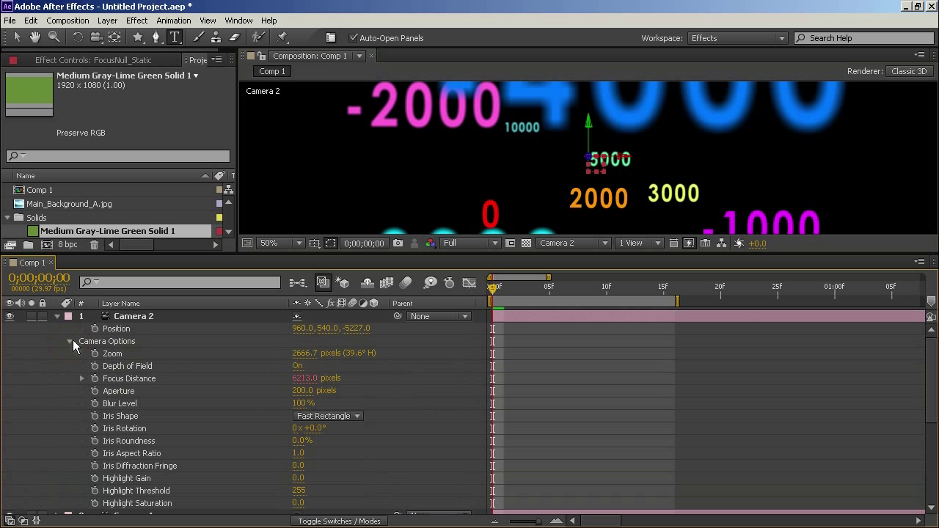
click(82, 379)
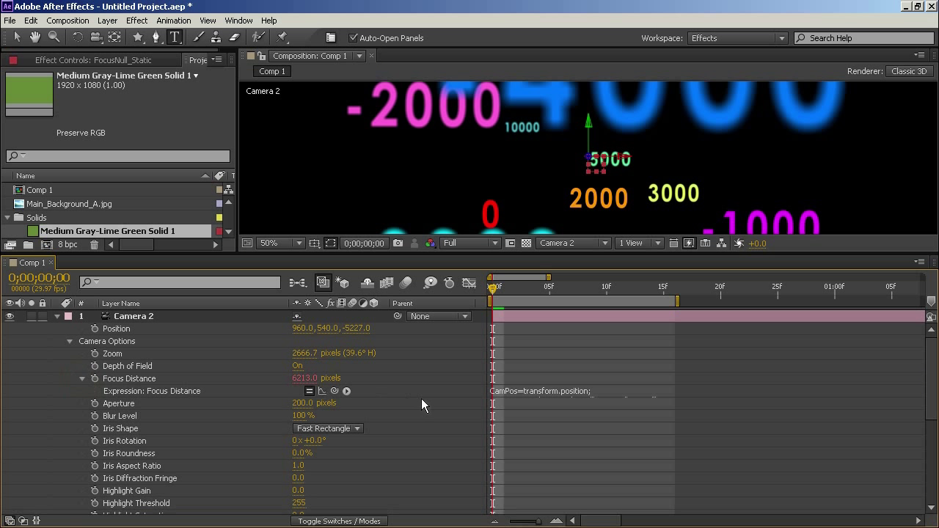
click(523, 391)
key(BackSpace)
key(KP_Enter)
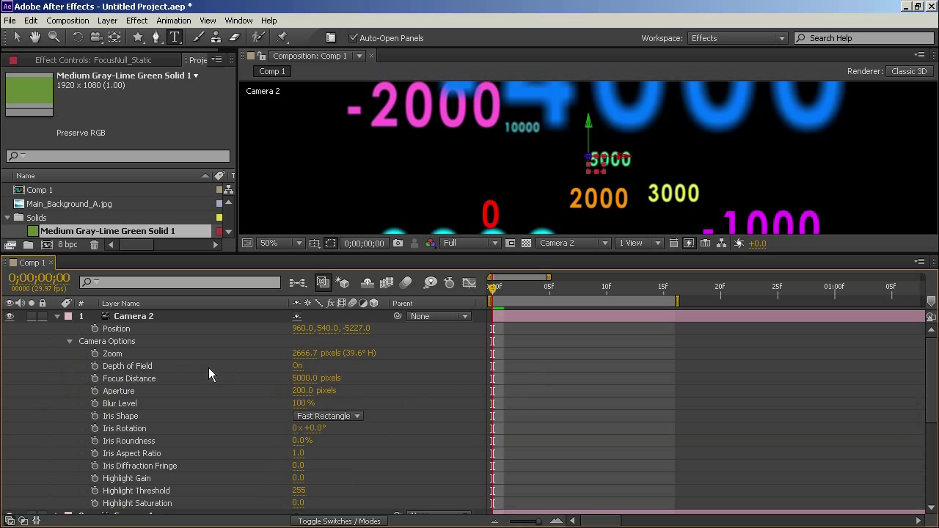
click(124, 379)
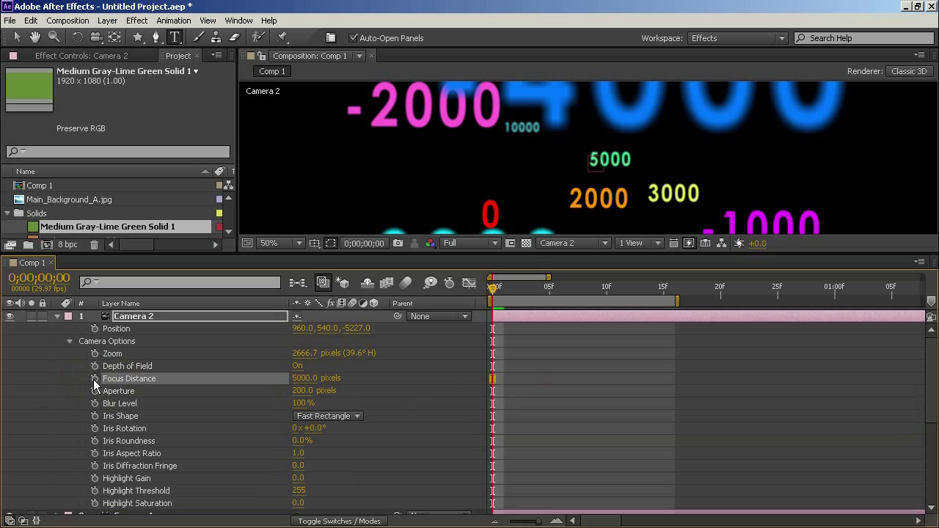
Drive Camera 2's Focus Distance with FocusNull_Static's Position Z minus the camera's own Z (7213.0 px)
alt+click(94, 379)
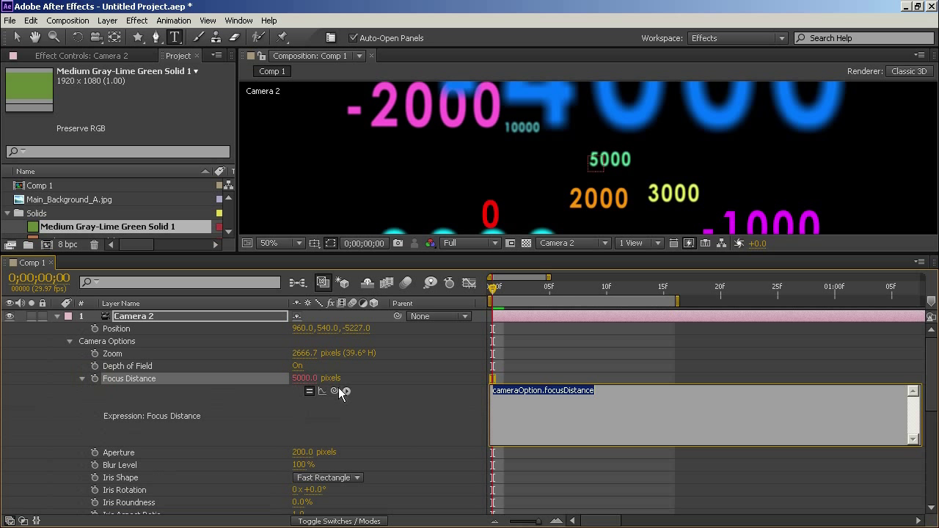
drag(332, 392, 360, 444)
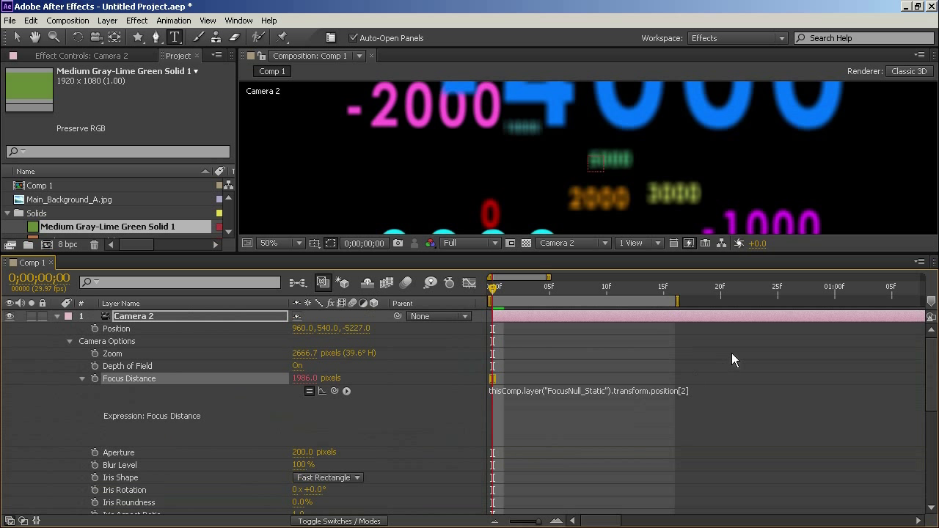
click(703, 390)
click(661, 401)
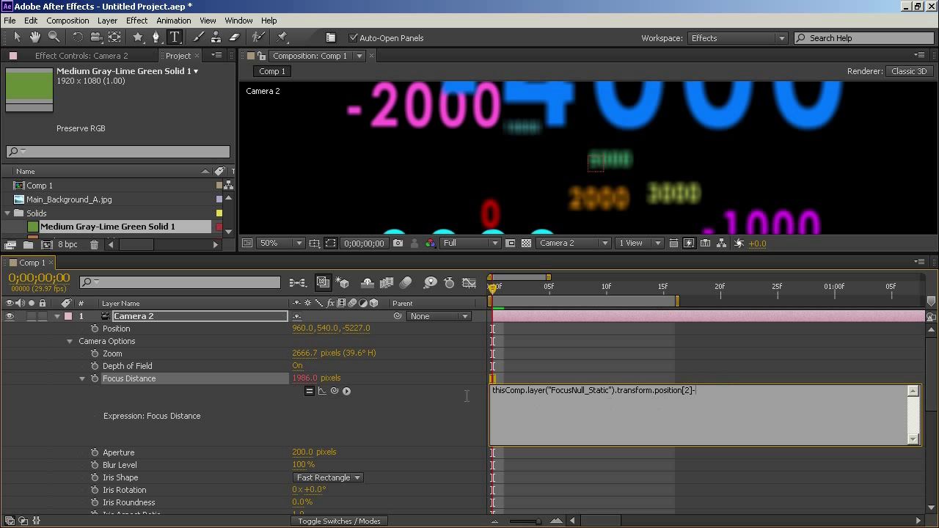
drag(334, 391, 355, 330)
key(KP_Enter)
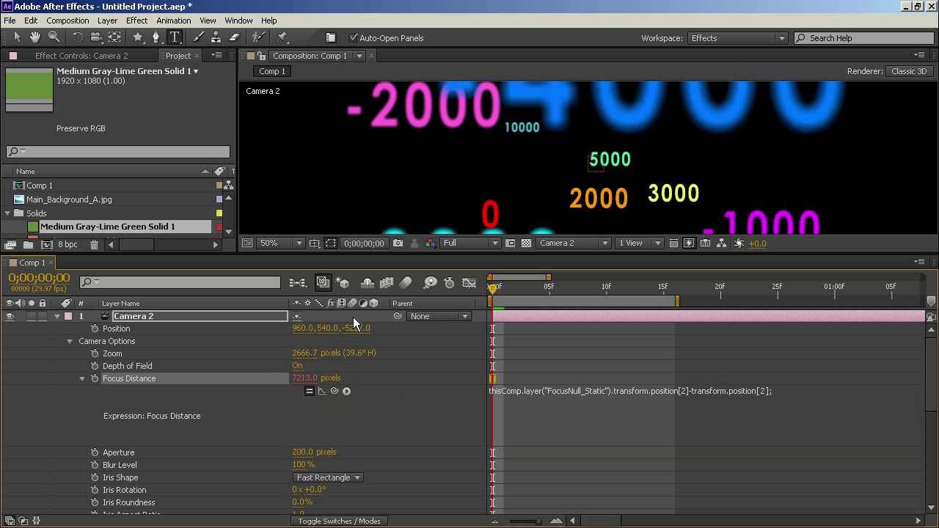
scroll(176, 359, down, 5)
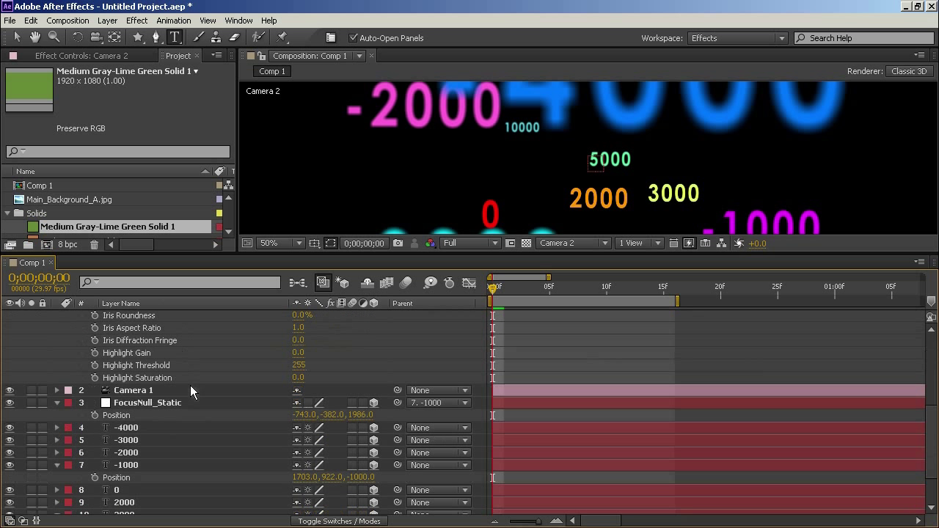
Move FocusNull_Static to Position Z -2324
click(147, 397)
drag(360, 414, 19, 375)
scroll(306, 381, up, 1)
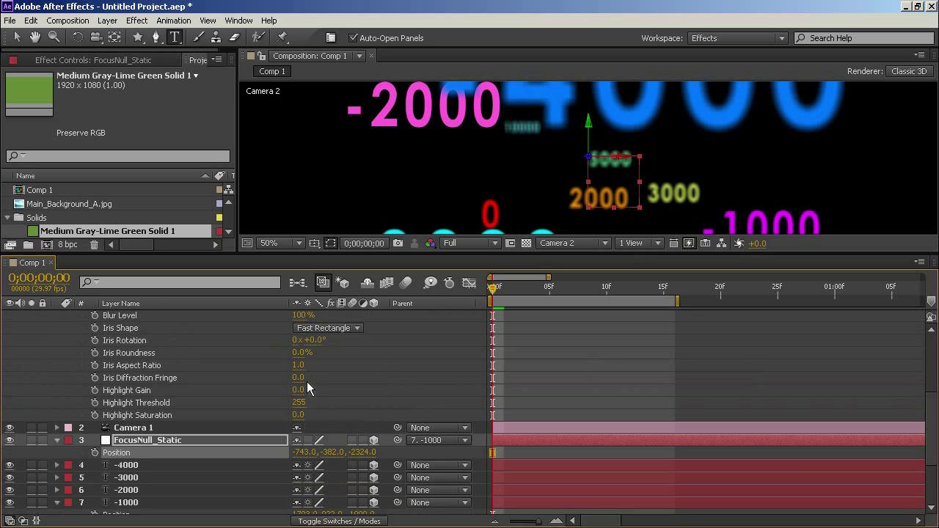
scroll(307, 382, up, 3)
scroll(321, 344, up, 1)
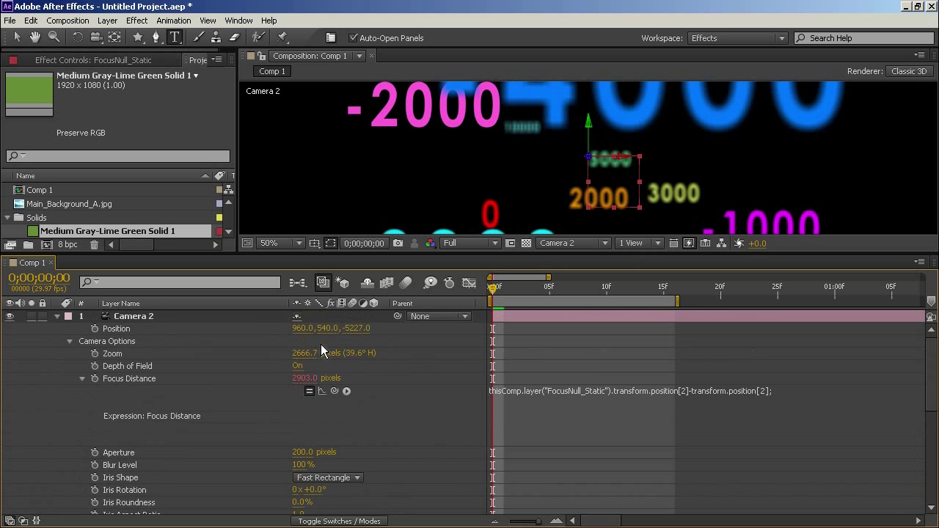
Pull Camera 2 back to test the focus, then undo it back to -5227
drag(352, 335, 302, 385)
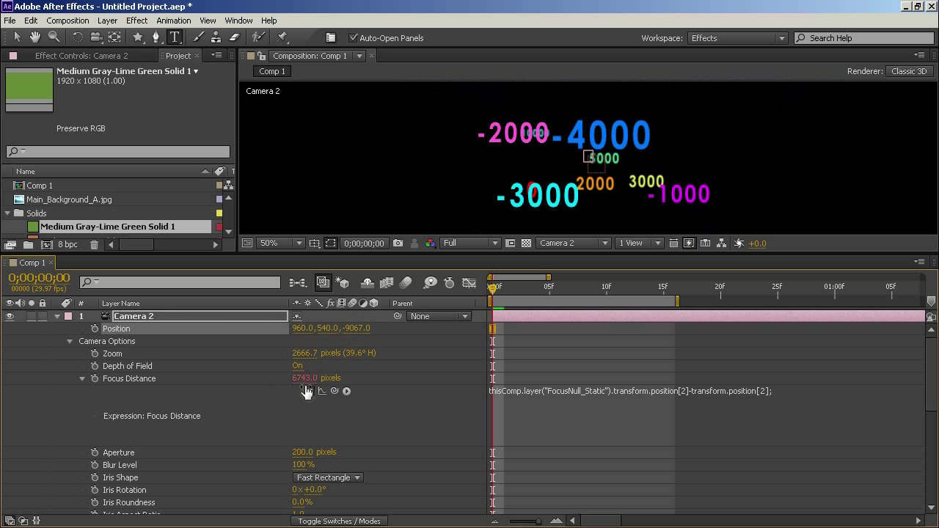
key(ctrl+z)
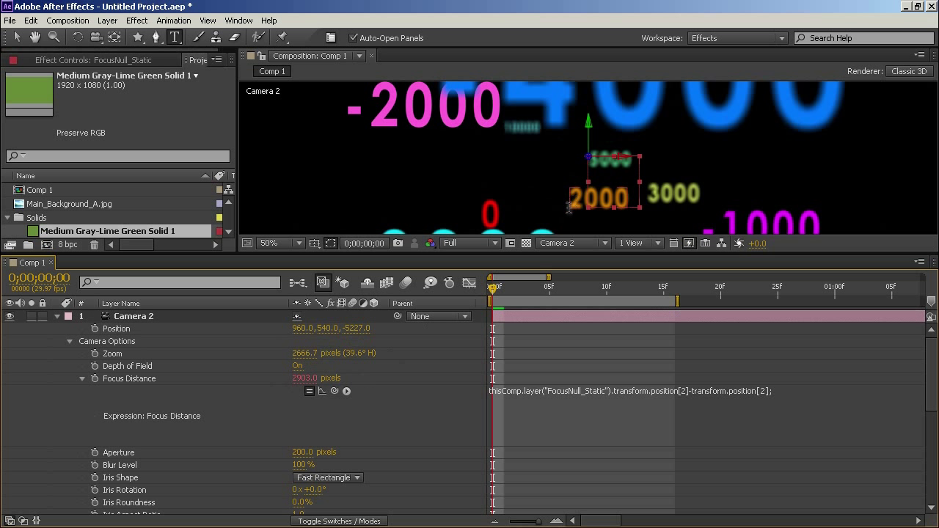
scroll(397, 365, down, 6)
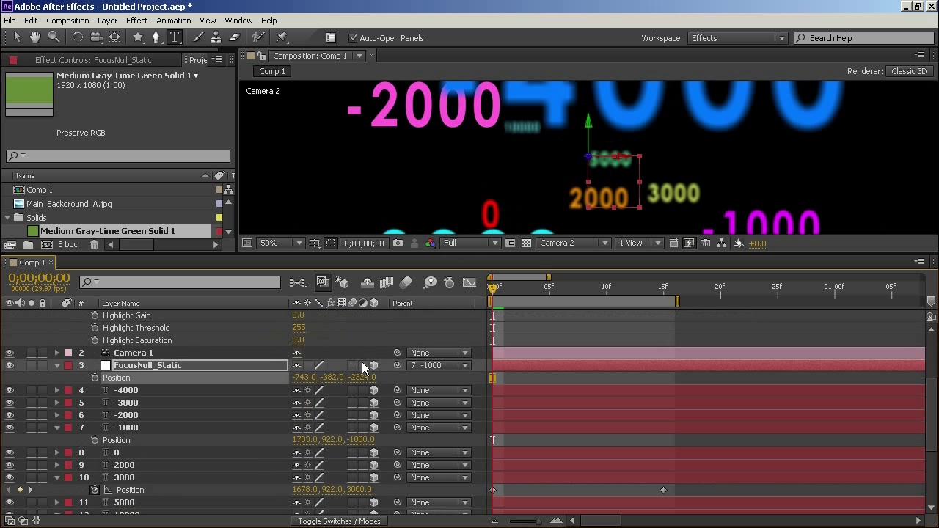
Parent FocusNull_Static to the -3000 text layer
click(202, 365)
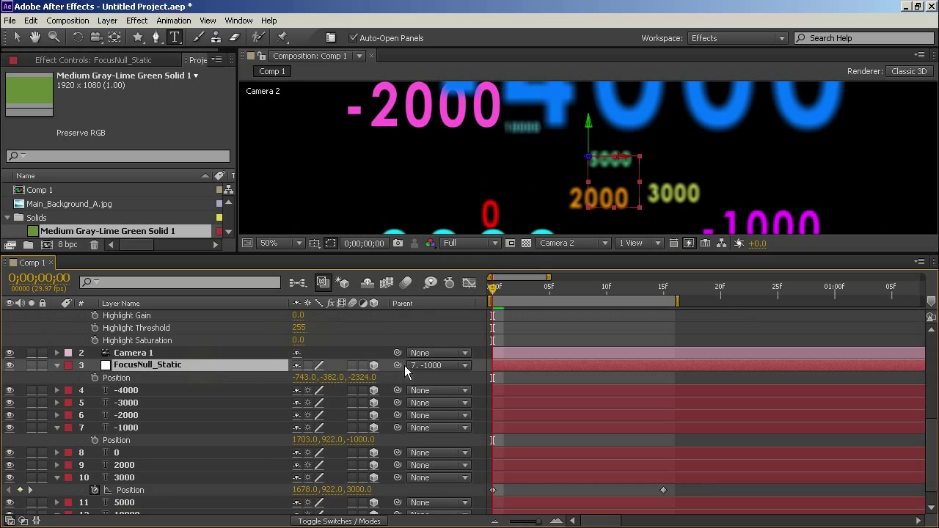
drag(400, 366, 205, 404)
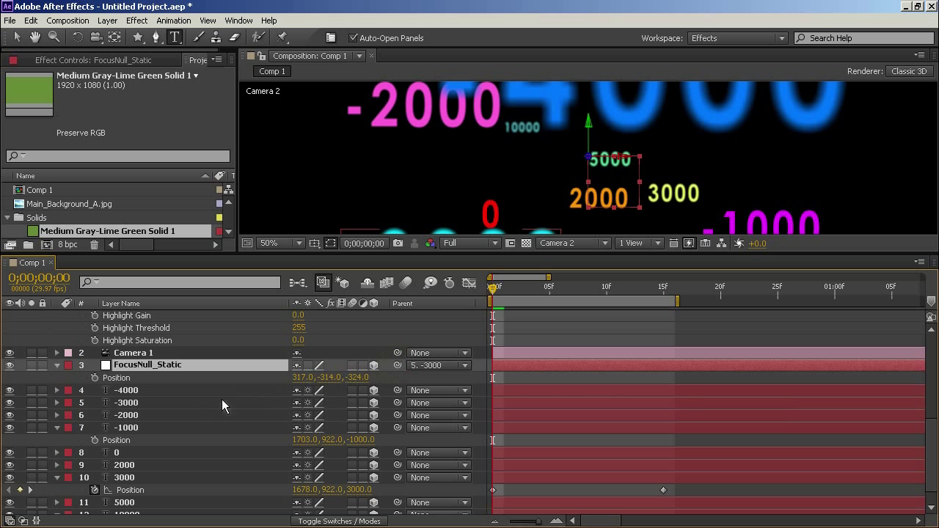
scroll(451, 379, up, 1)
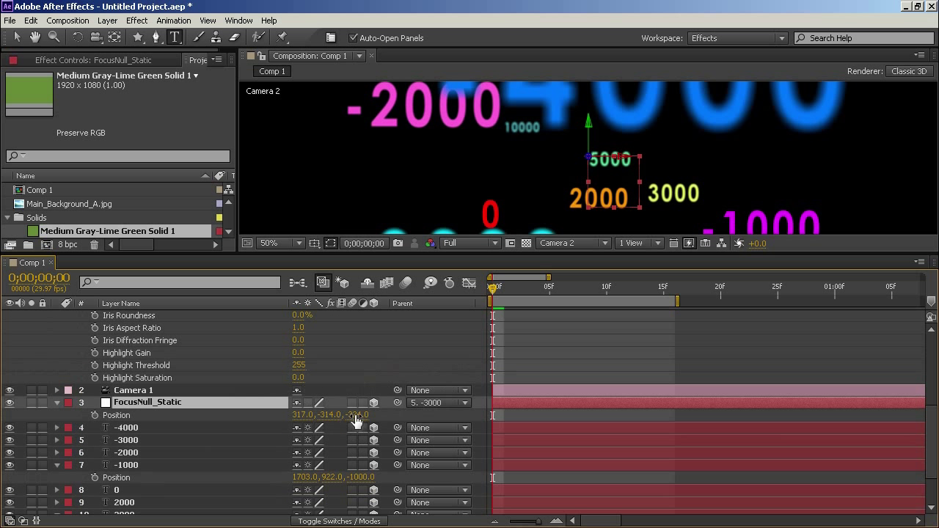
scroll(387, 397, up, 5)
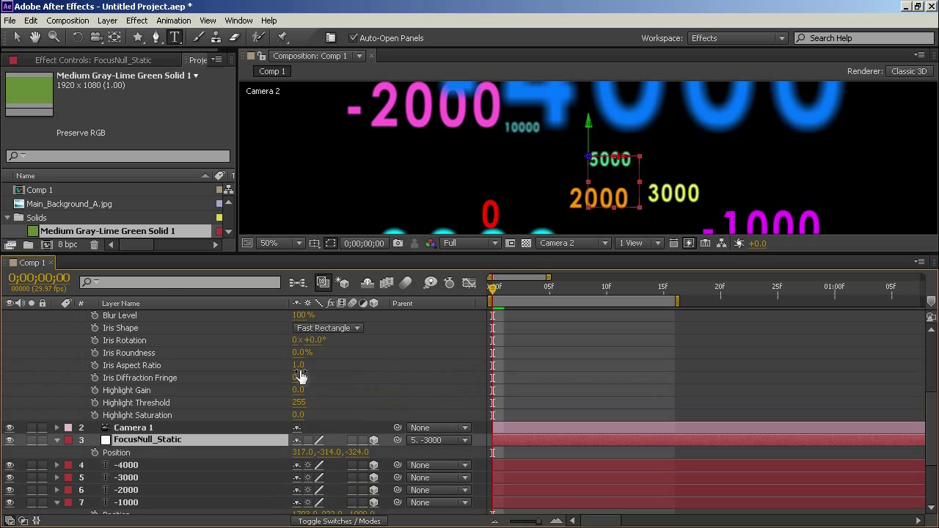
scroll(386, 398, up, 1)
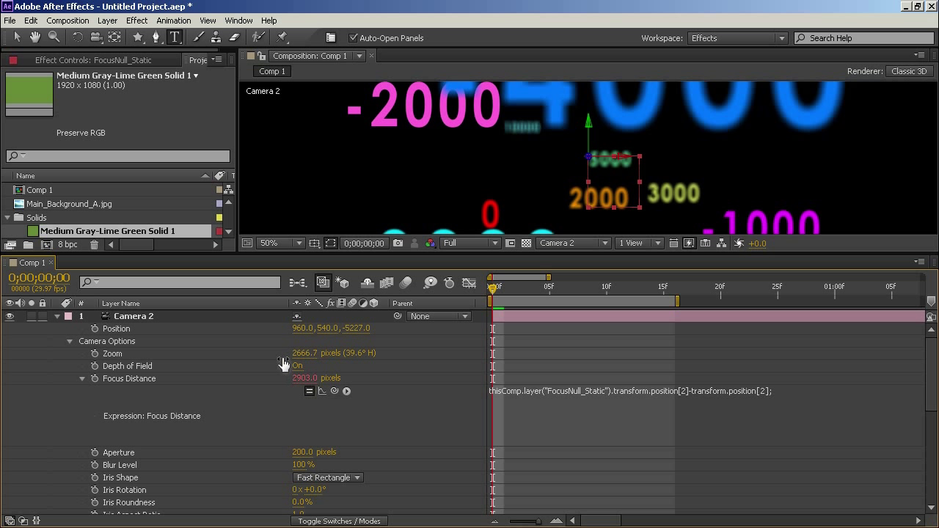
Redo the parenting to the -3000 layer and reveal that layer's Position values
click(31, 20)
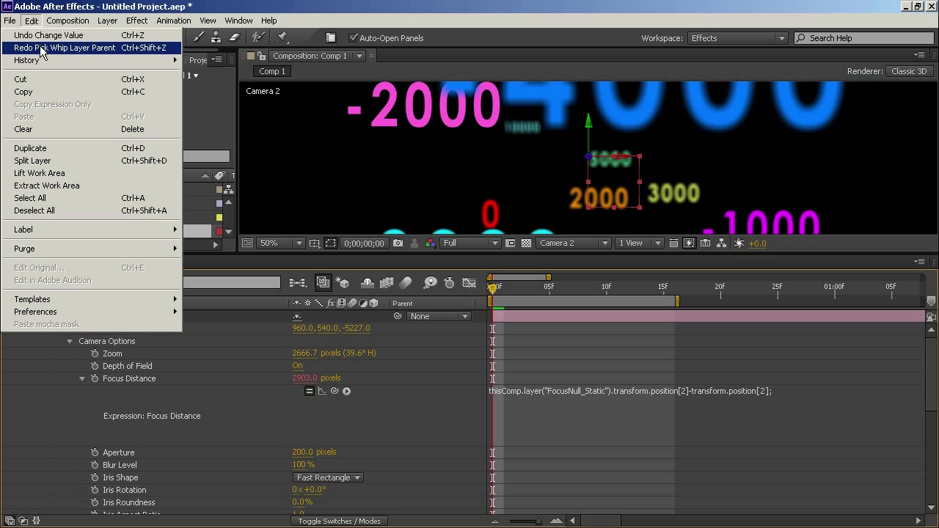
click(40, 46)
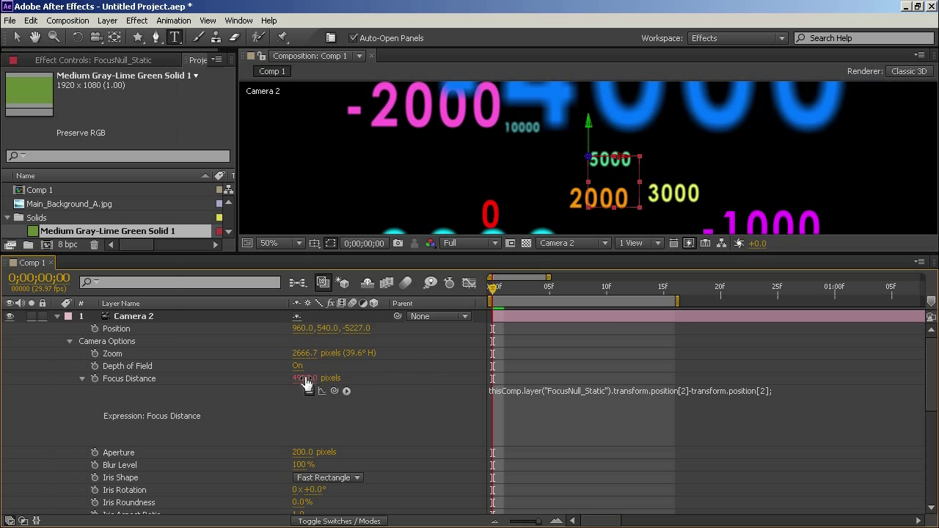
scroll(382, 376, down, 5)
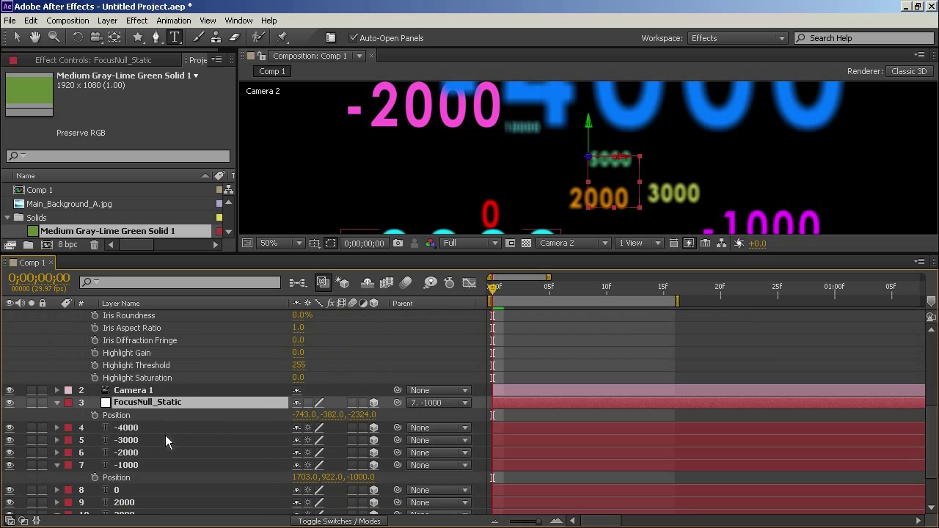
click(165, 438)
key(p)
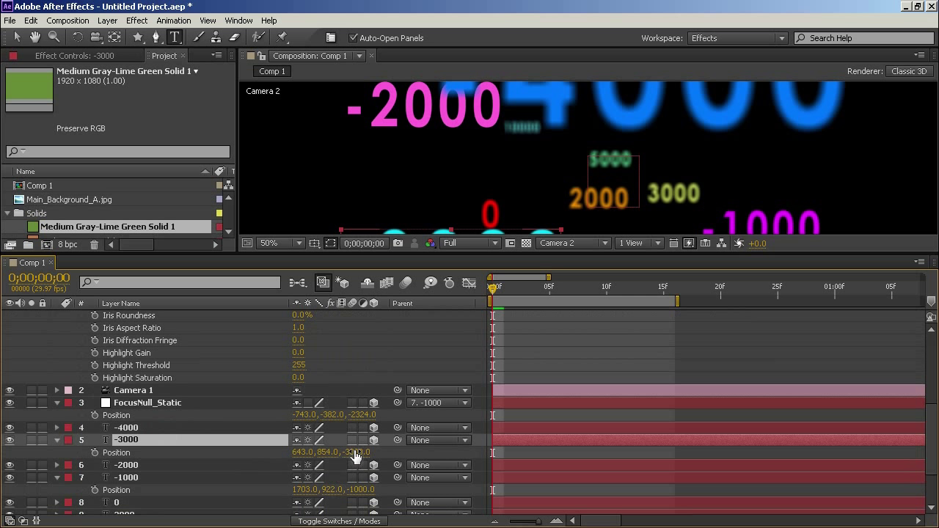
scroll(358, 368, up, 4)
scroll(304, 400, down, 4)
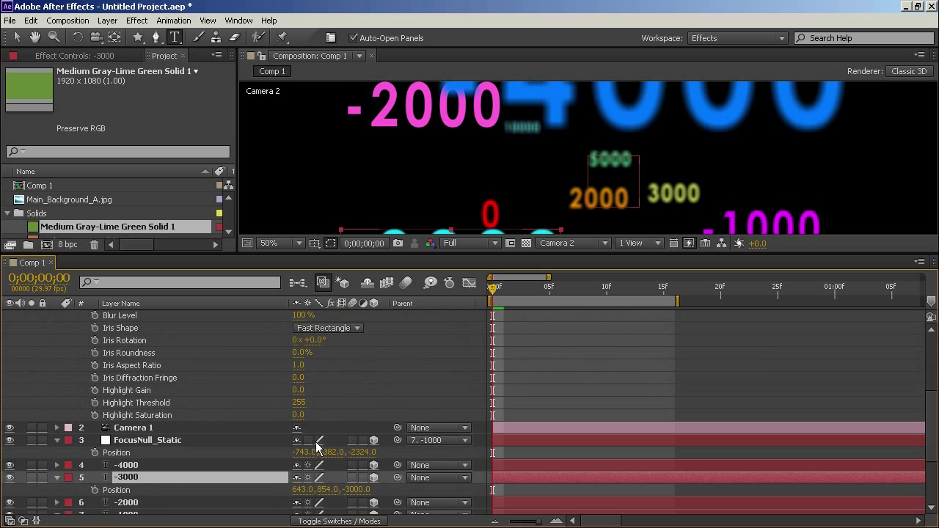
Set FocusNull_Static's Position Z to -3000
click(193, 441)
click(363, 452)
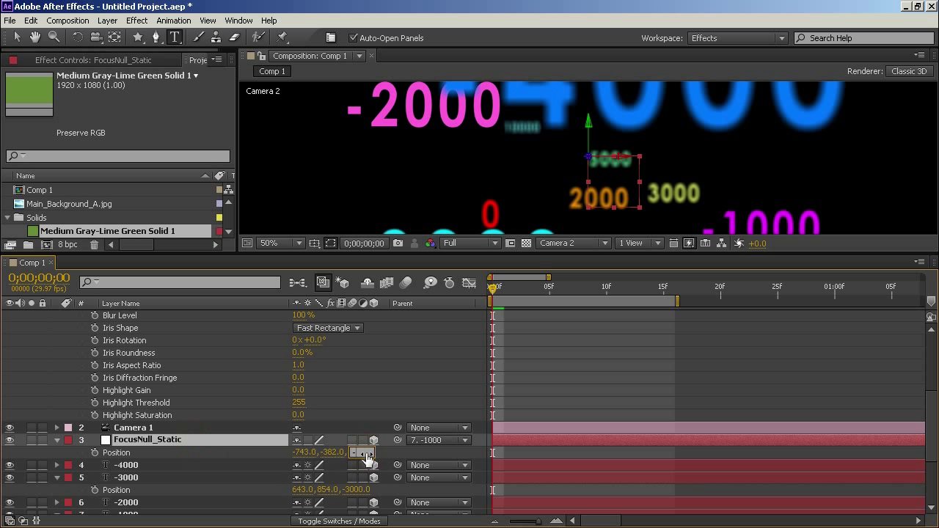
text(-3000)
key(Return)
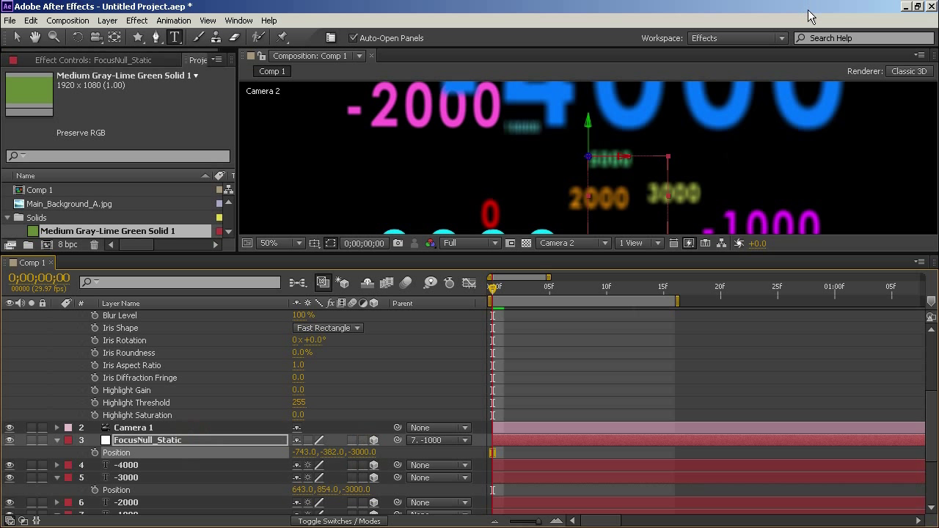
Zoom the composition view out, recentre it, and select the Camera 1 layer
key(comma)
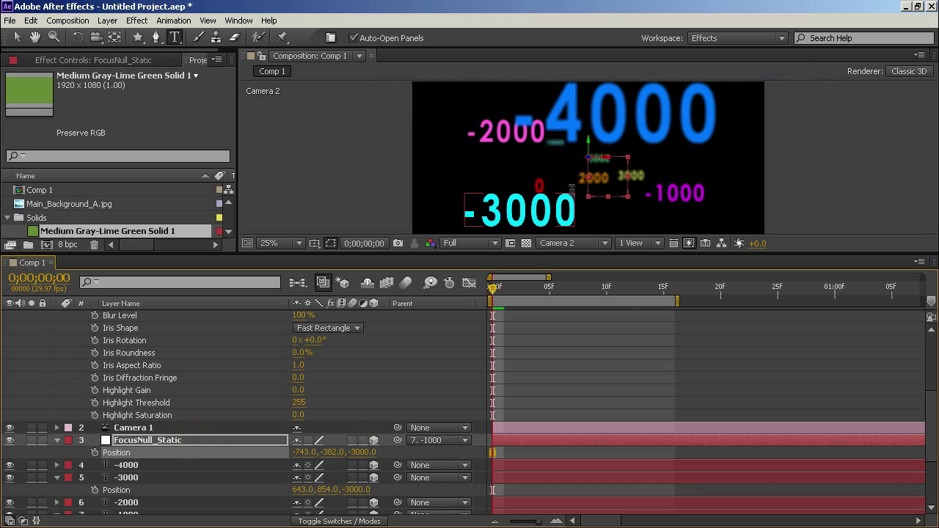
key(h)
drag(545, 157, 514, 151)
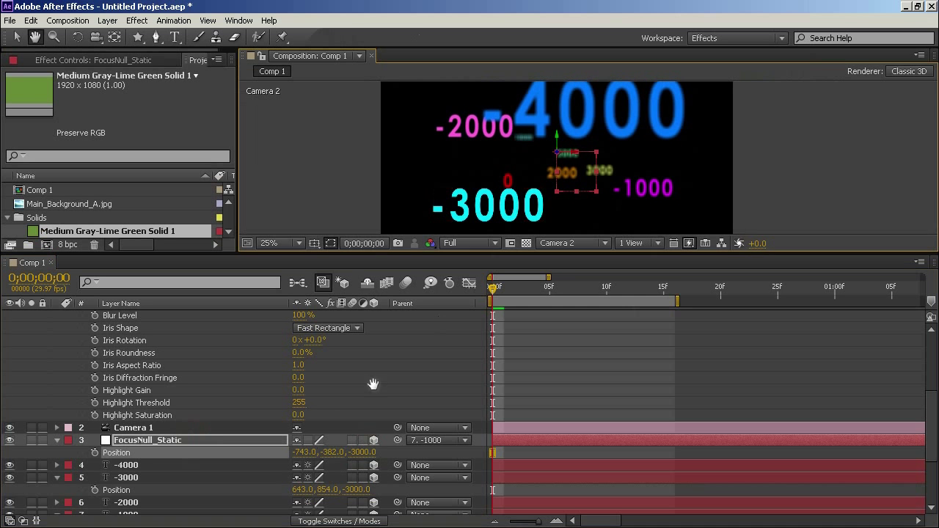
scroll(285, 426, up, 3)
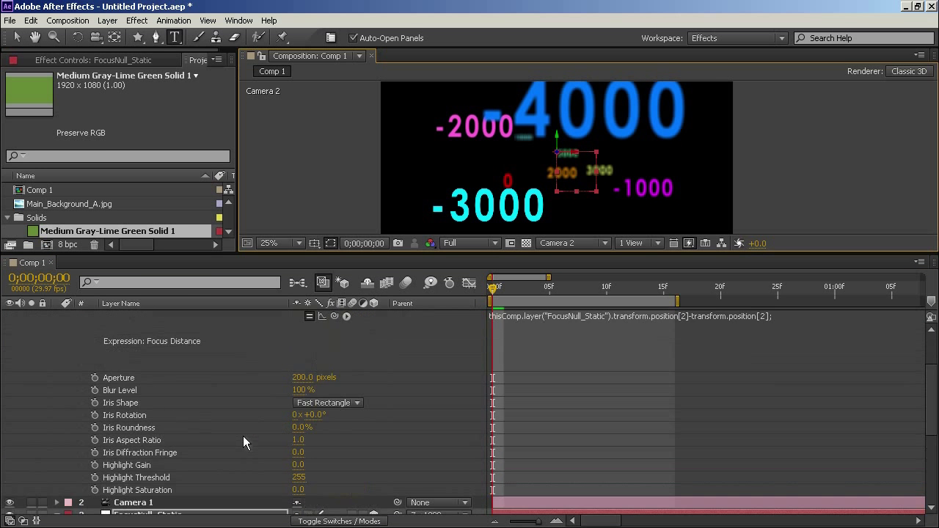
scroll(242, 436, up, 5)
click(323, 329)
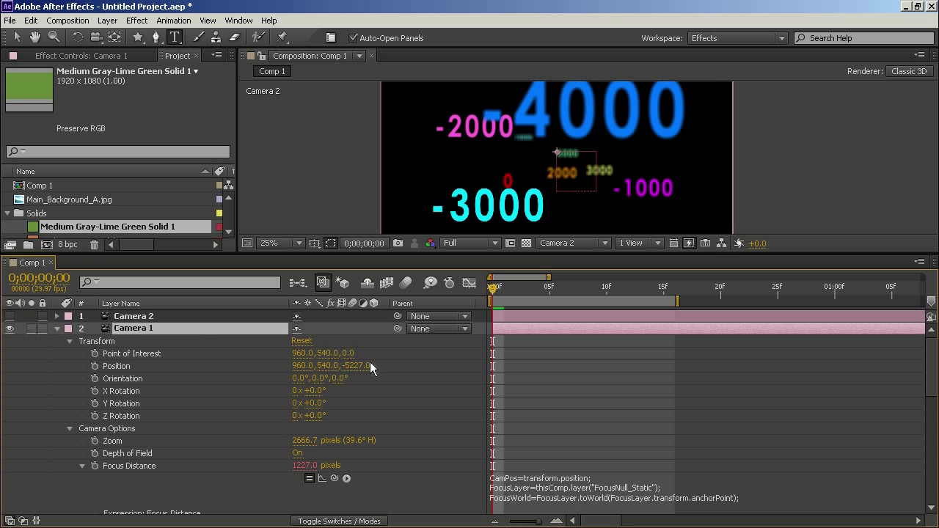
click(595, 245)
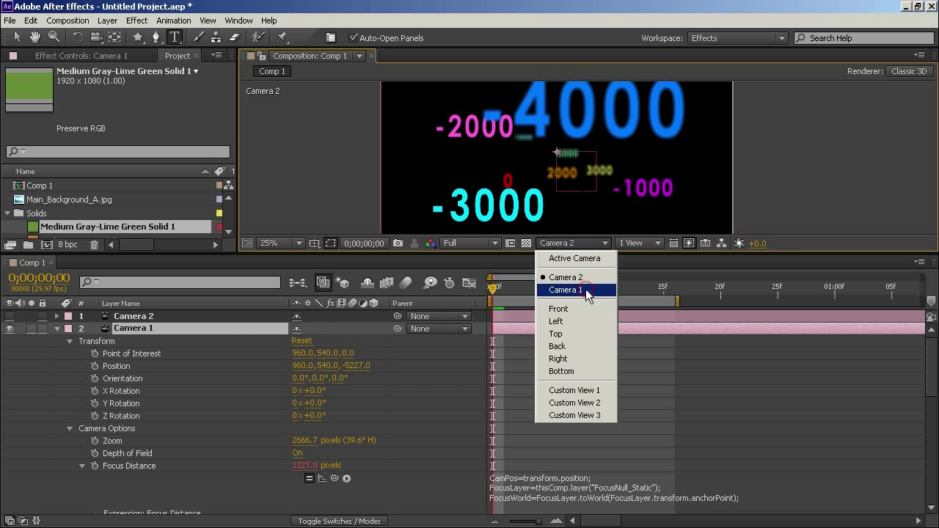
click(585, 289)
scroll(563, 451, down, 2)
scroll(563, 450, down, 2)
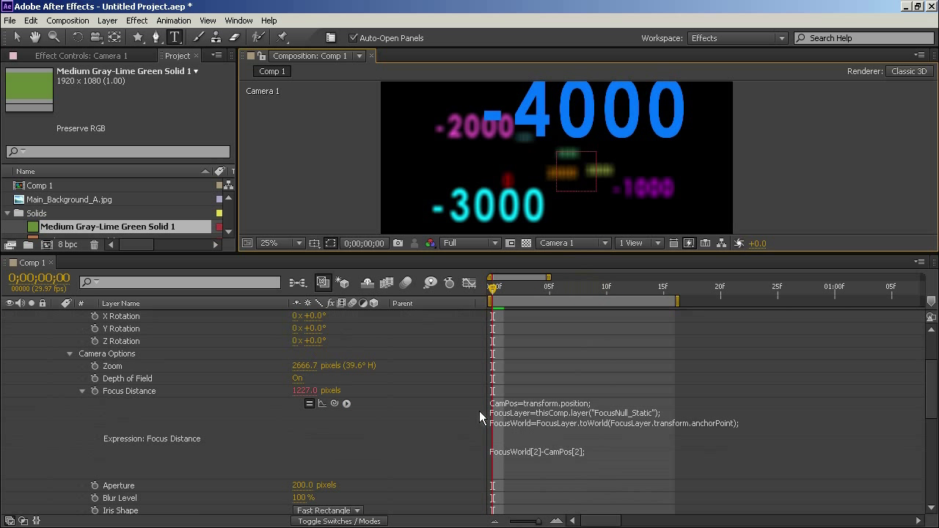
click(543, 405)
click(591, 413)
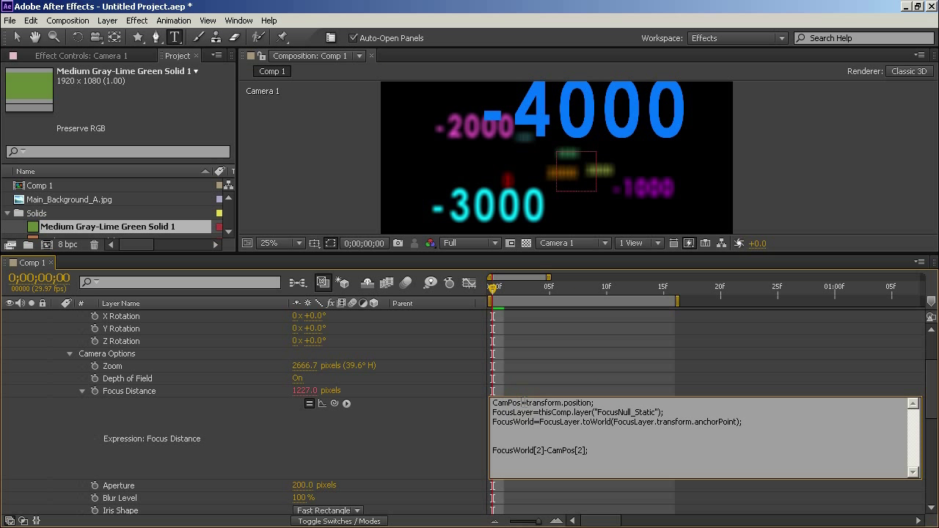
drag(527, 403, 606, 403)
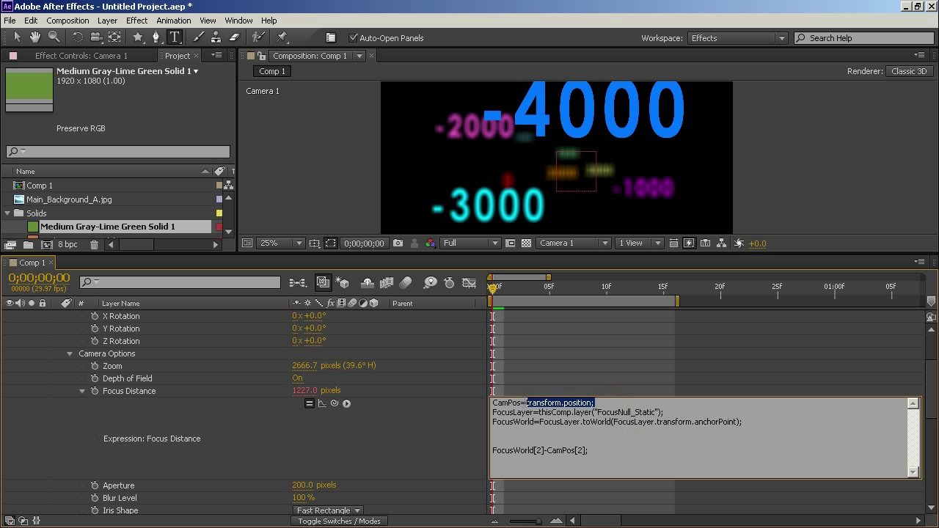
Rewrite line 1 as CamPos= linked to Camera 1's Position, ending with a semicolon
click(532, 403)
drag(521, 403, 596, 403)
click(595, 403)
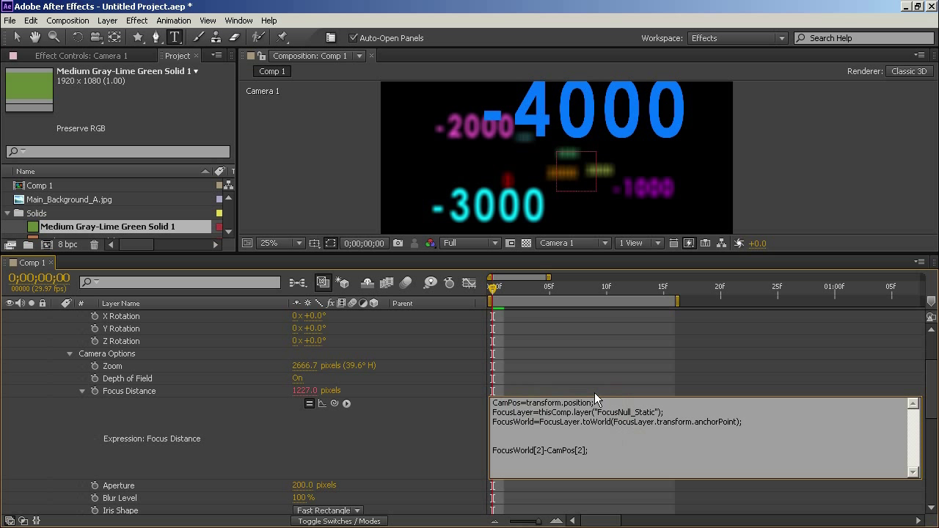
key(shift+Home)
key(BackSpace)
text(Cam)
text(s=)
drag(335, 402, 149, 367)
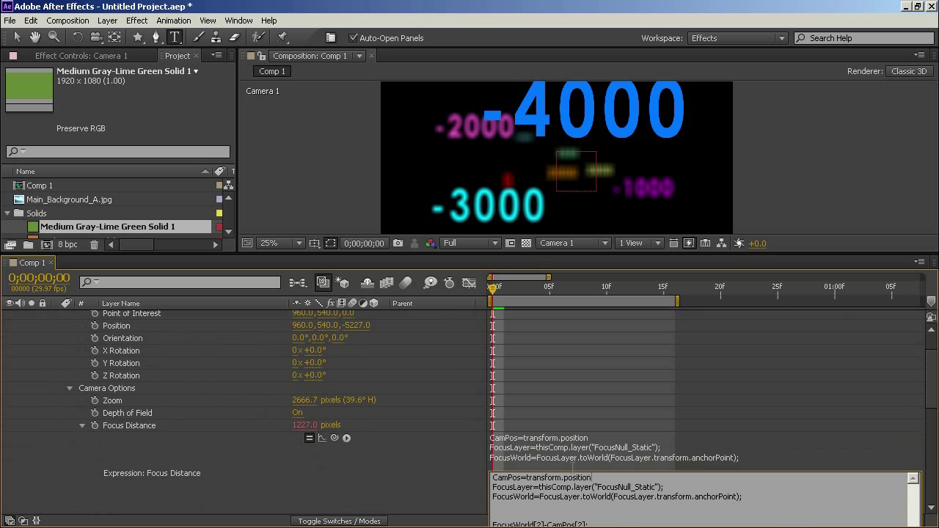
text(;)
Replace line 2's layer reference so FocusLayer= points to the FocusNull_Static layer
drag(539, 487, 665, 487)
key(BackSpace)
key(BackSpace)
text(=)
drag(334, 438, 179, 469)
click(579, 451)
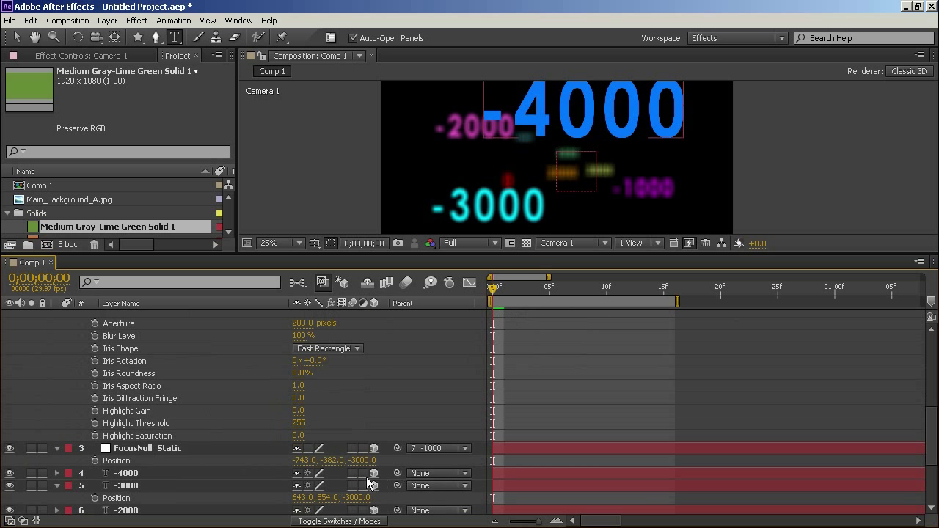
scroll(236, 455, up, 4)
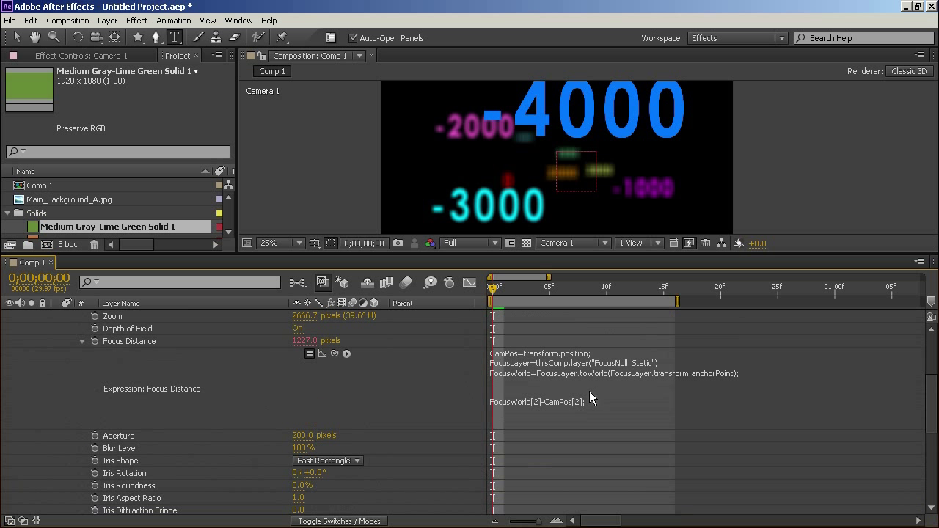
click(502, 379)
click(503, 377)
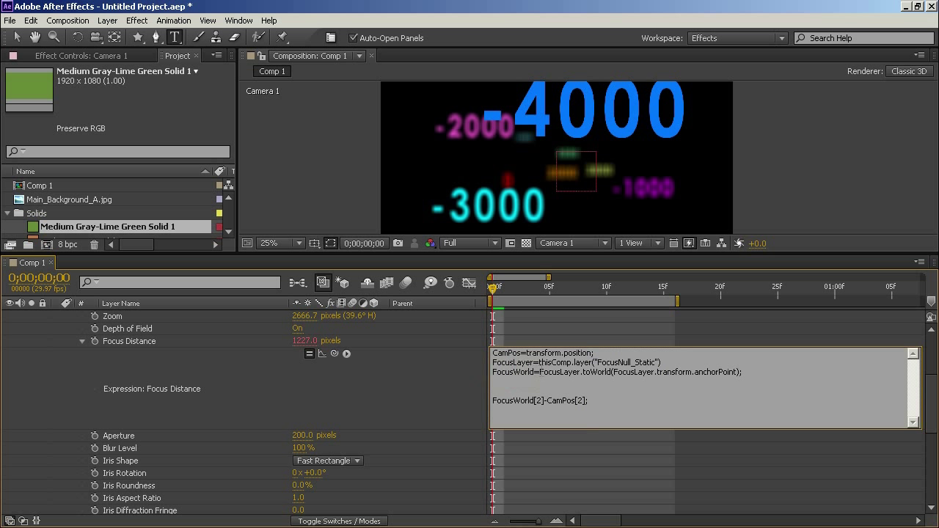
drag(540, 372, 743, 373)
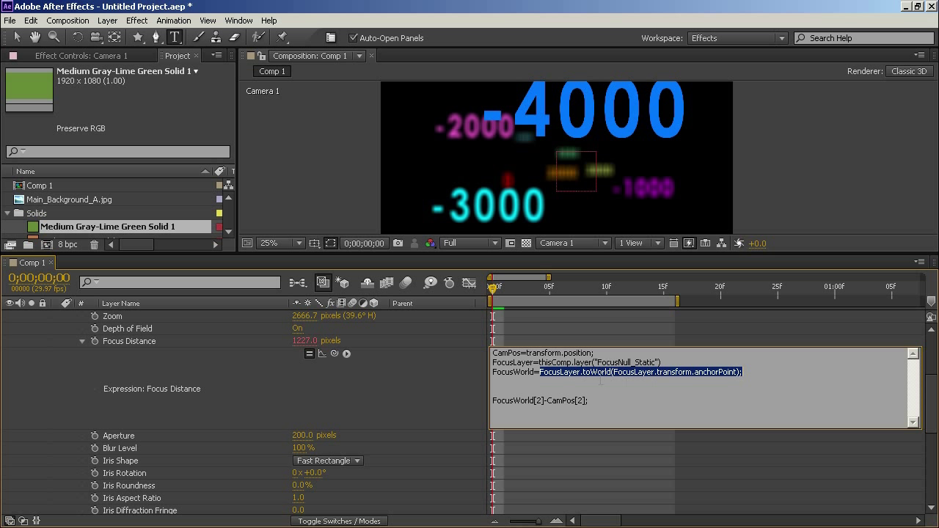
click(742, 378)
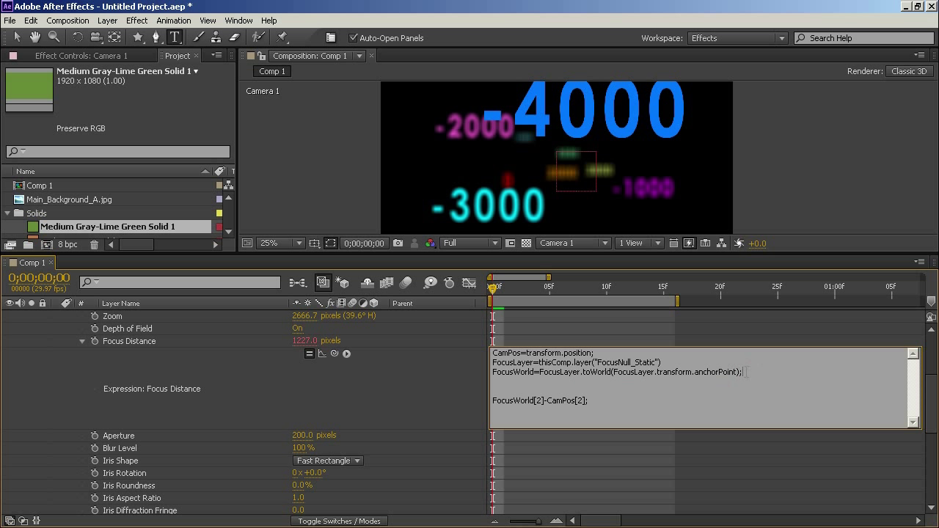
drag(535, 373, 492, 373)
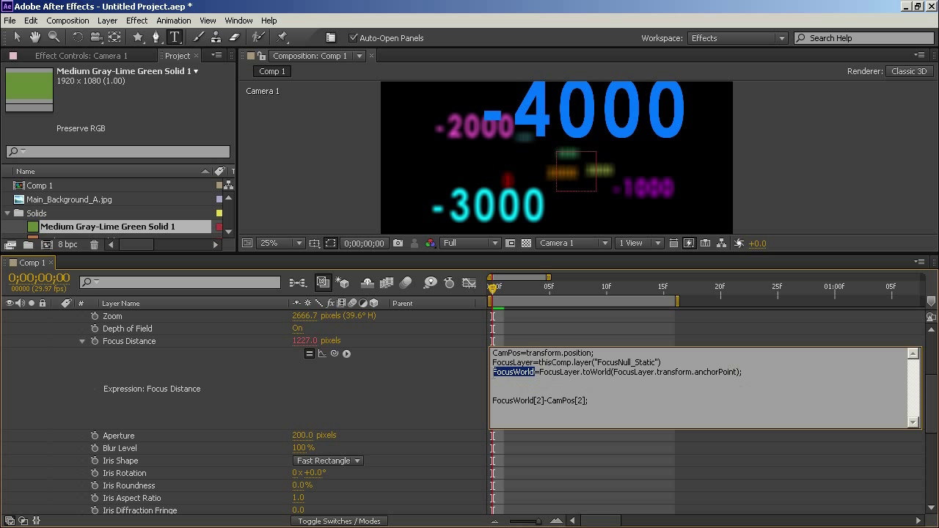
right_click(524, 379)
click(514, 372)
text(Null)
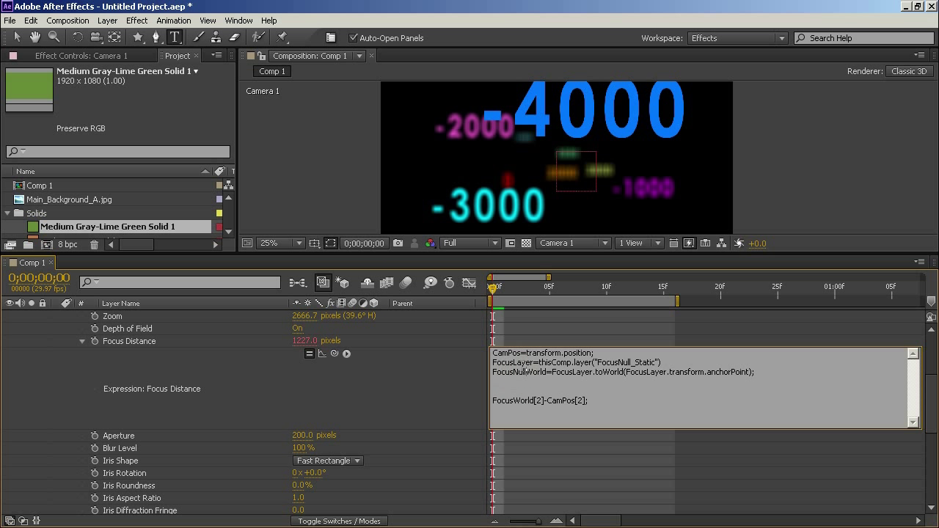
key(BackSpace)
key(BackSpace)
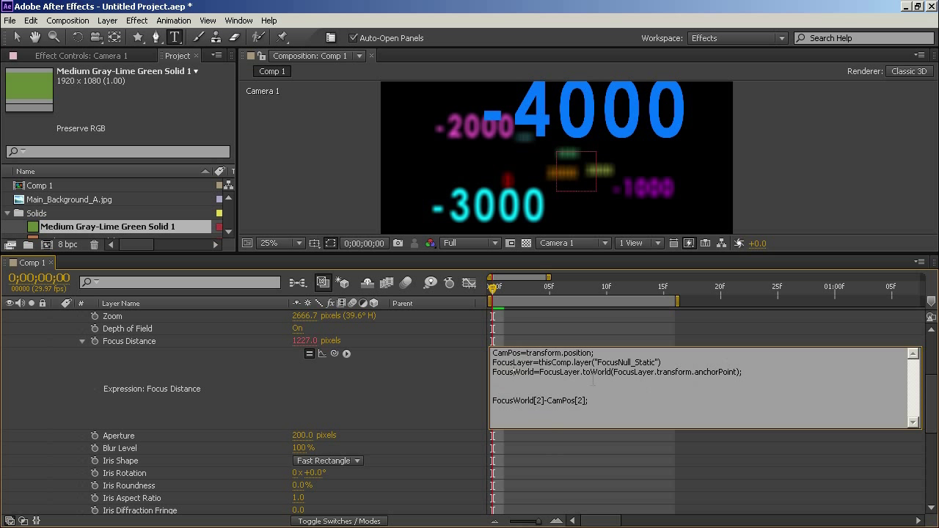
drag(540, 372, 611, 373)
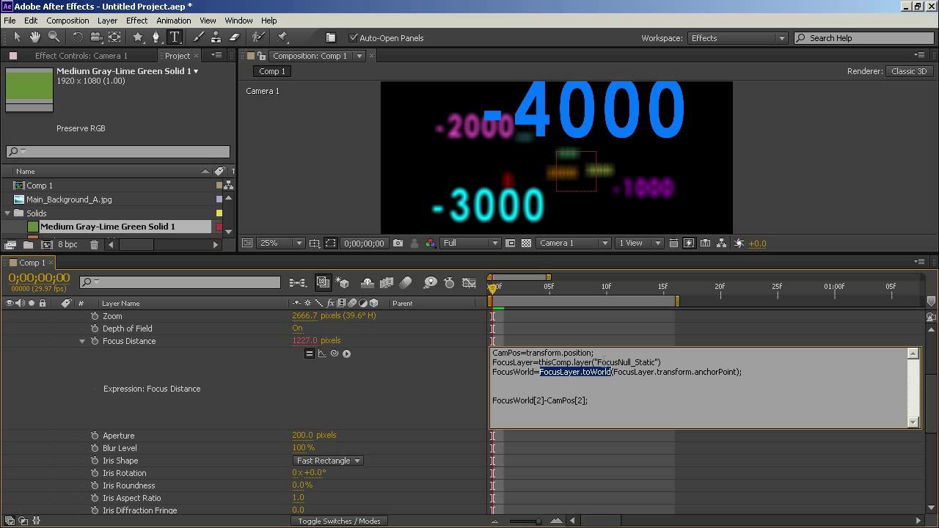
click(616, 372)
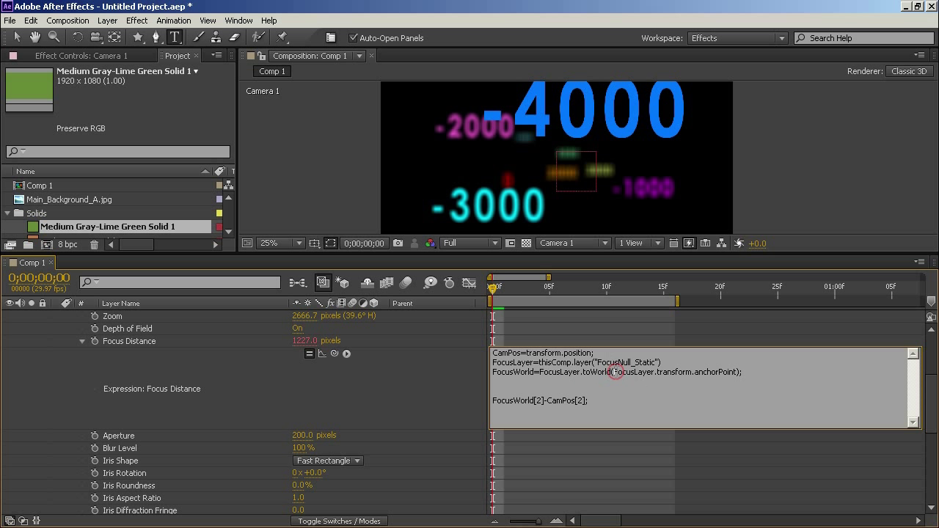
drag(616, 372, 741, 373)
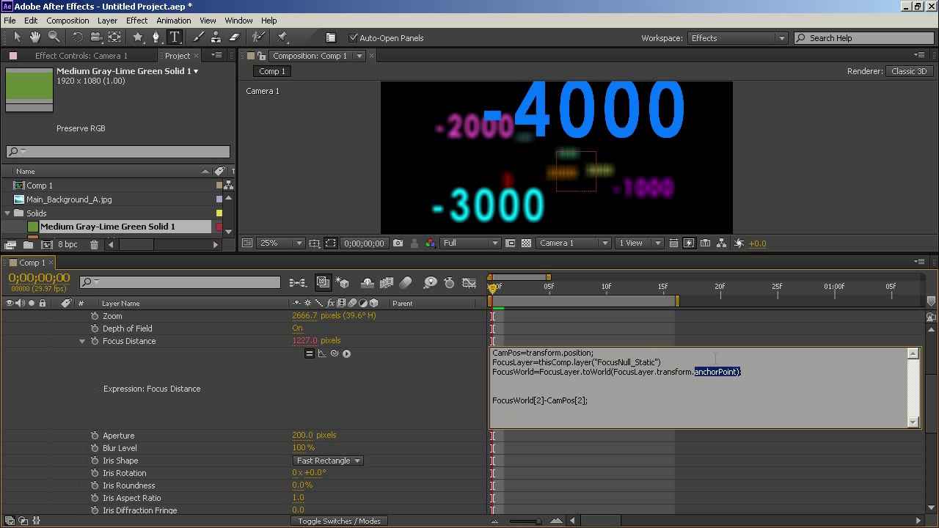
key(KP_Enter)
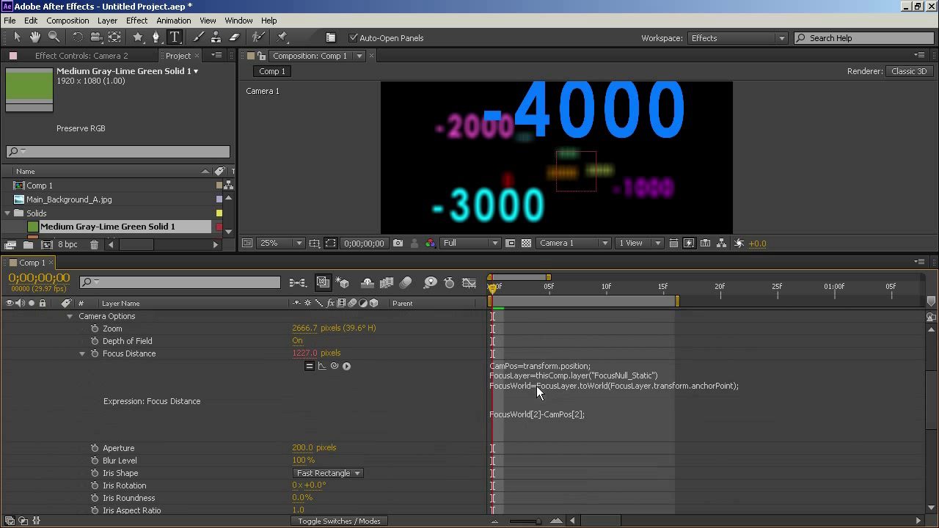
click(536, 386)
click(547, 413)
drag(493, 413, 590, 413)
click(602, 407)
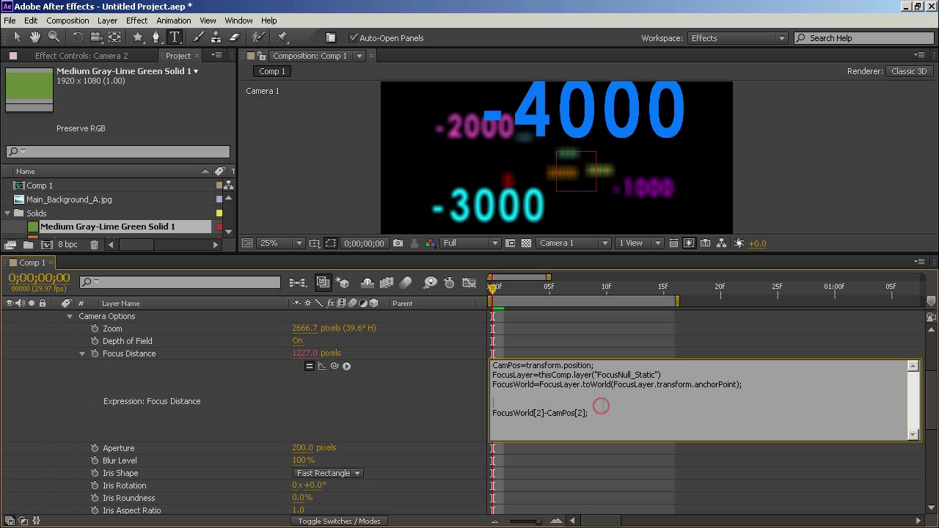
click(595, 336)
scroll(595, 336, up, 5)
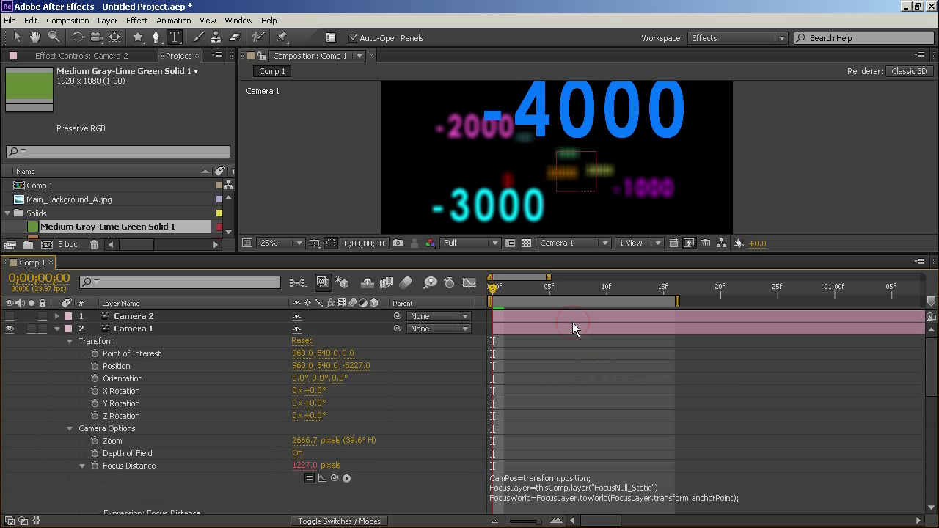
Show Camera 2's Focus Distance expression (2227.0 px), then scroll back down to Camera 1
click(574, 317)
key(e)
key(e)
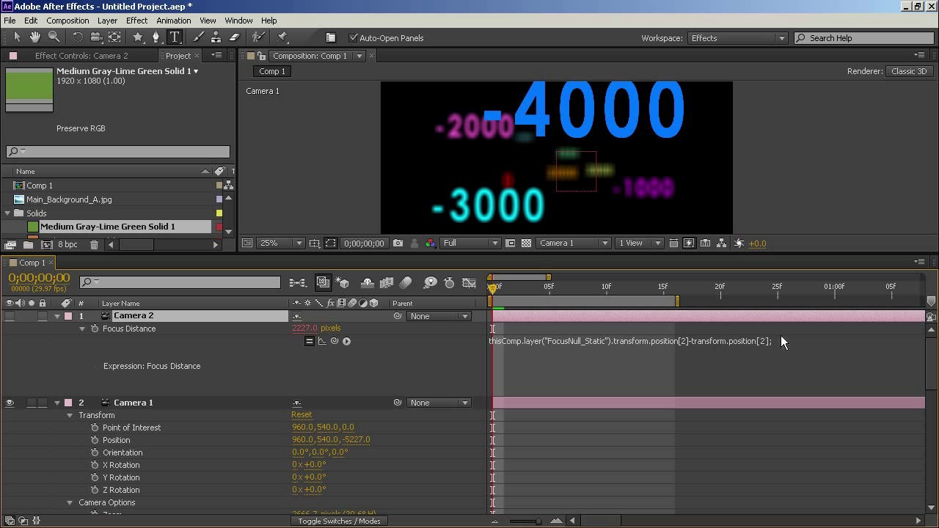
scroll(683, 383, down, 4)
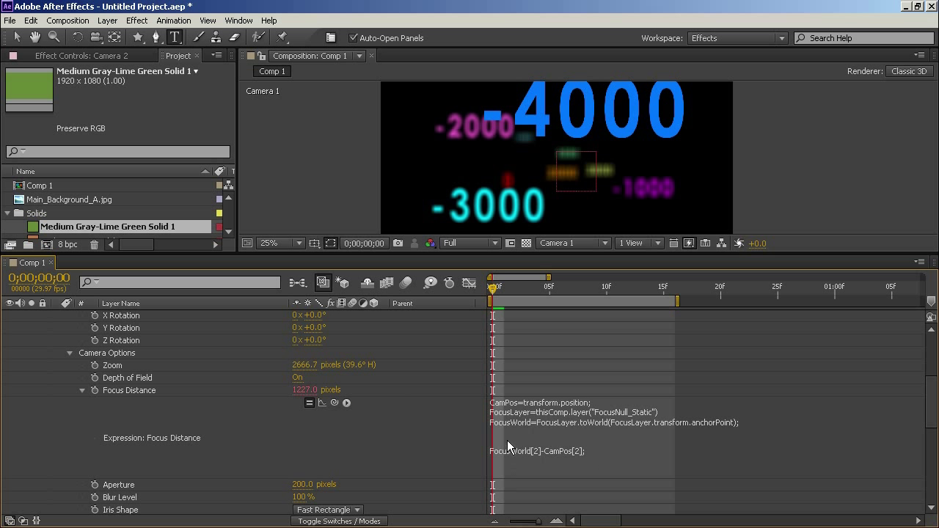
scroll(285, 338, up, 3)
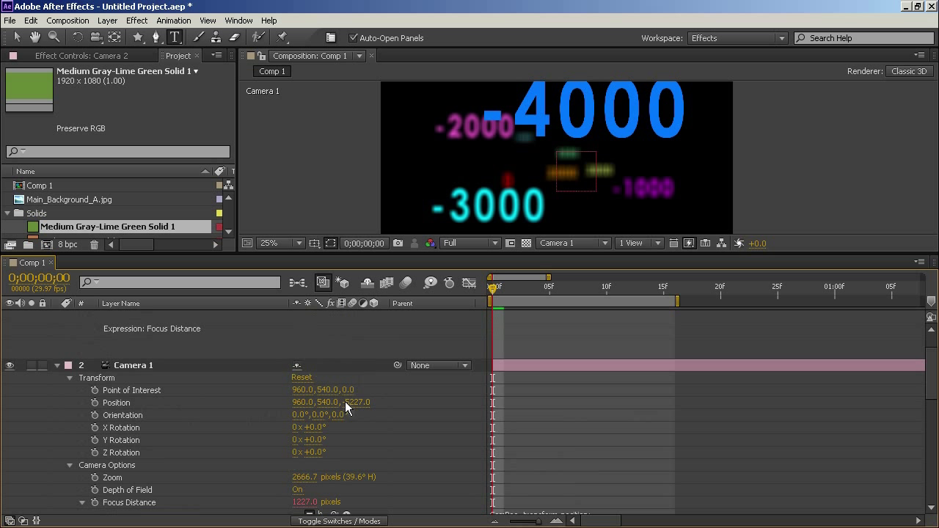
scroll(555, 442, down, 3)
click(541, 451)
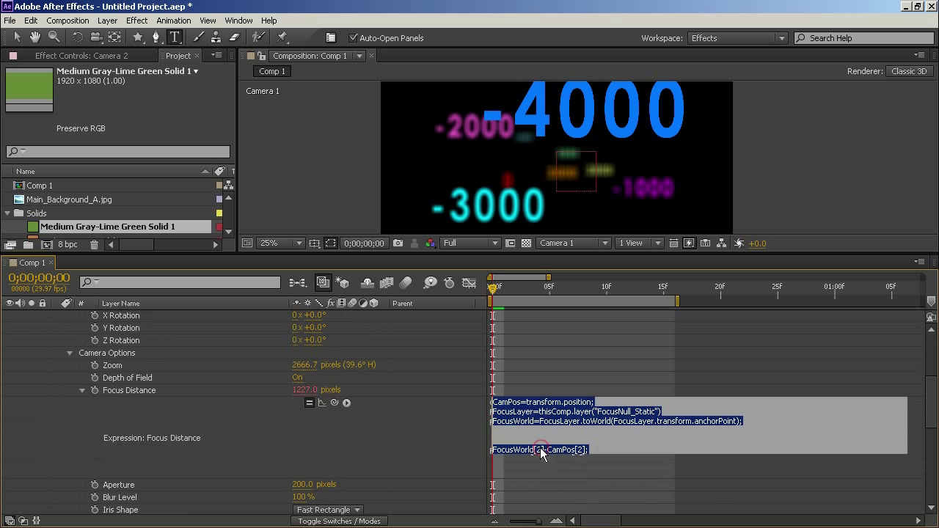
click(541, 451)
key(BackSpace)
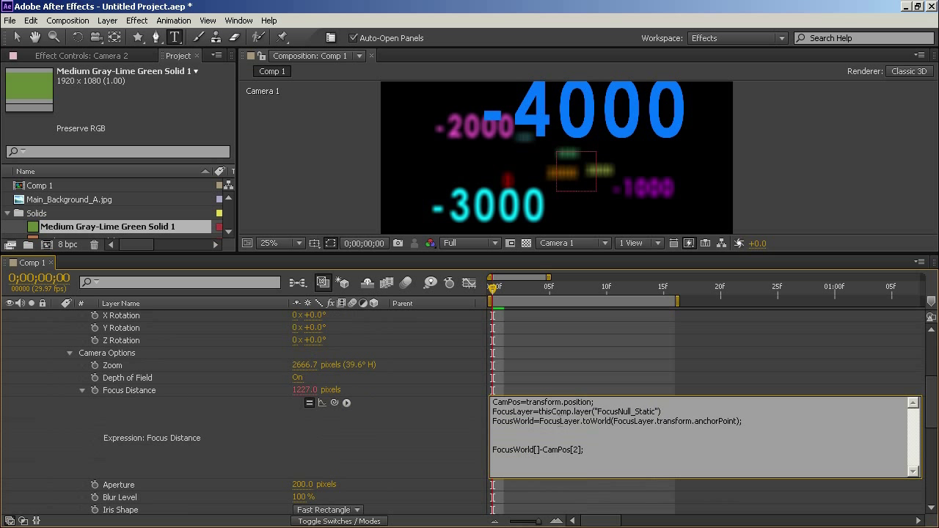
text(0)
key(BackSpace)
text(0)
key(KP_Enter)
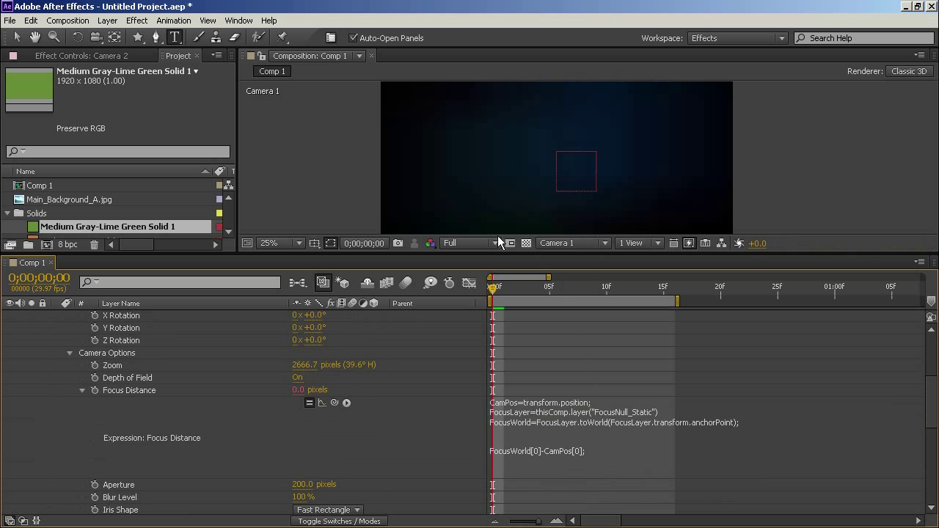
click(544, 461)
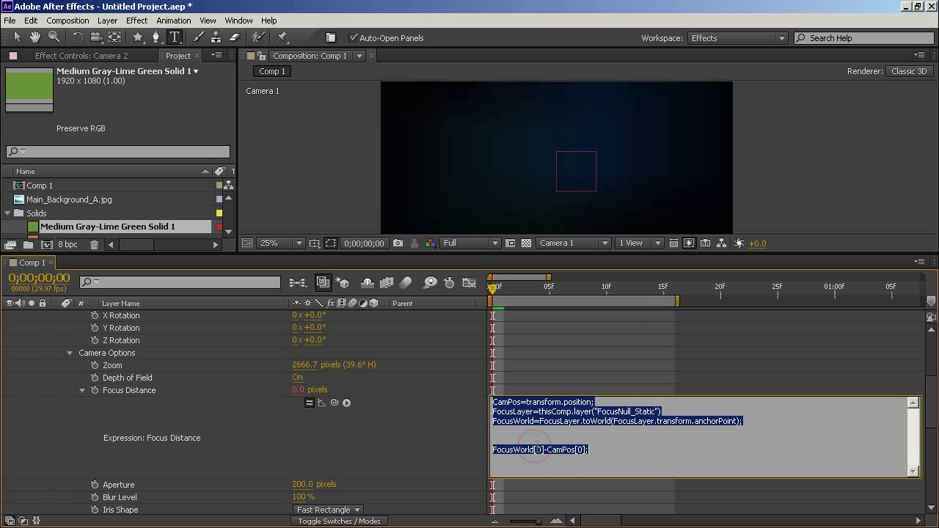
click(538, 450)
key(BackSpace)
text(2)
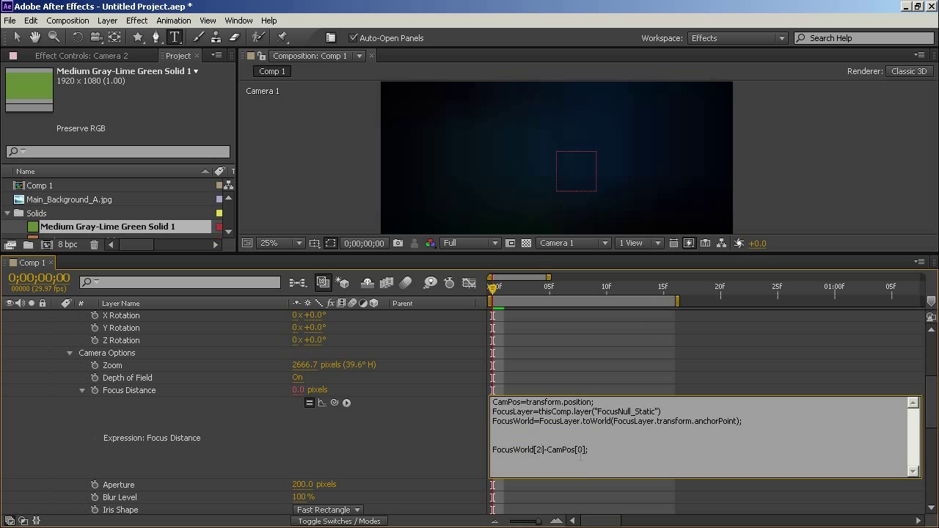
key(BackSpace)
text(2)
key(KP_Enter)
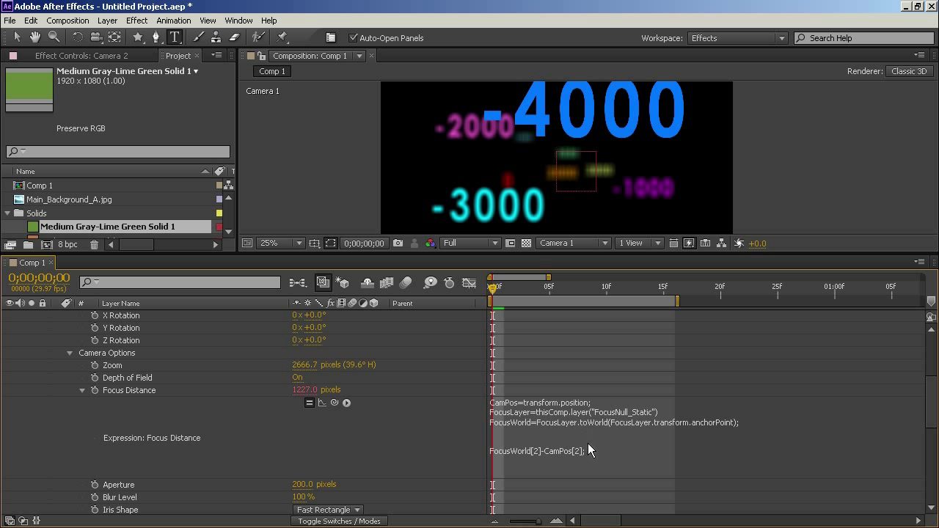
scroll(594, 442, up, 5)
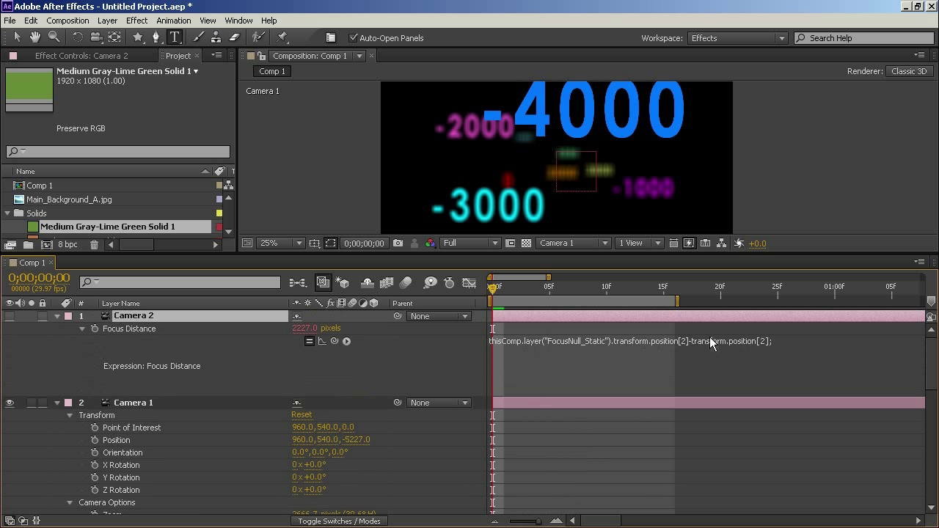
scroll(587, 366, down, 5)
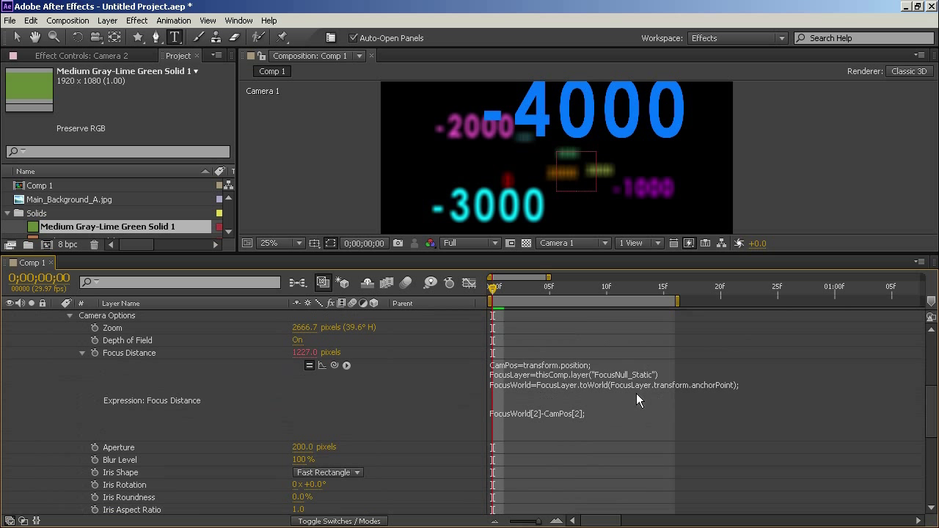
scroll(620, 396, up, 1)
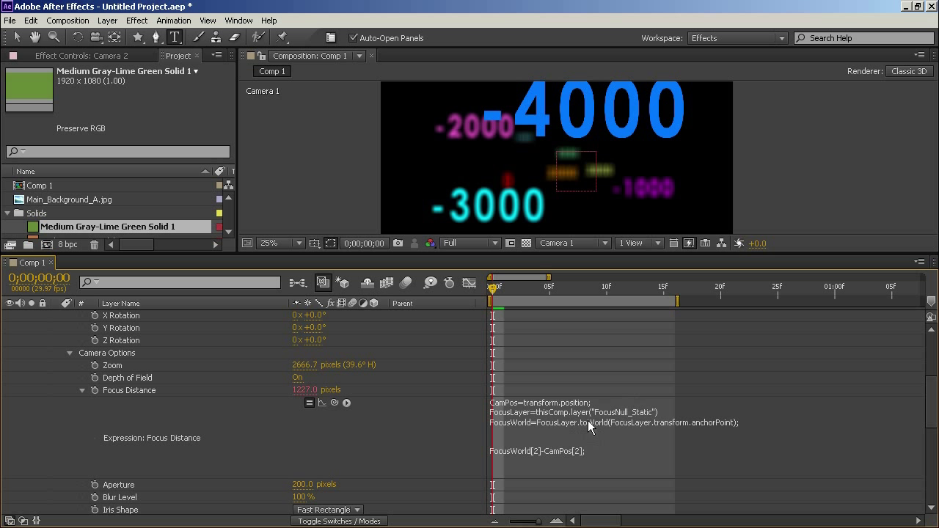
scroll(587, 432, down, 5)
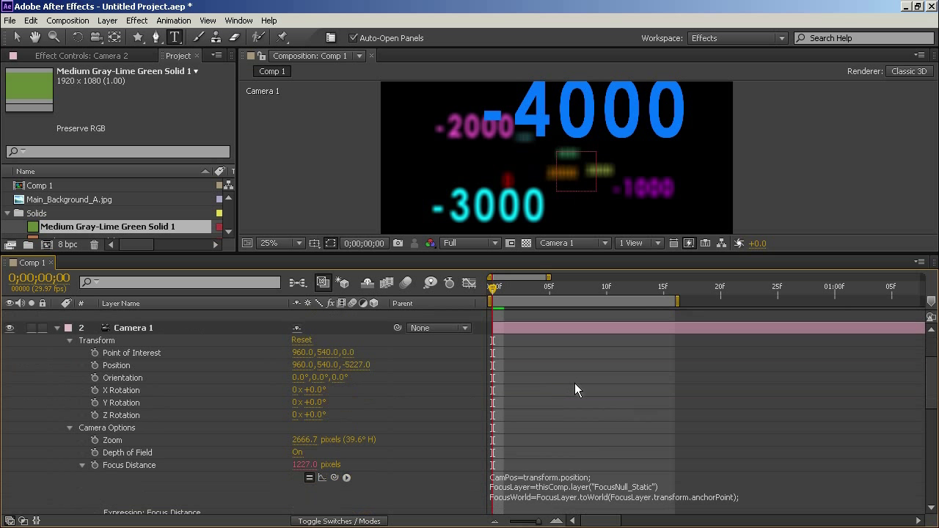